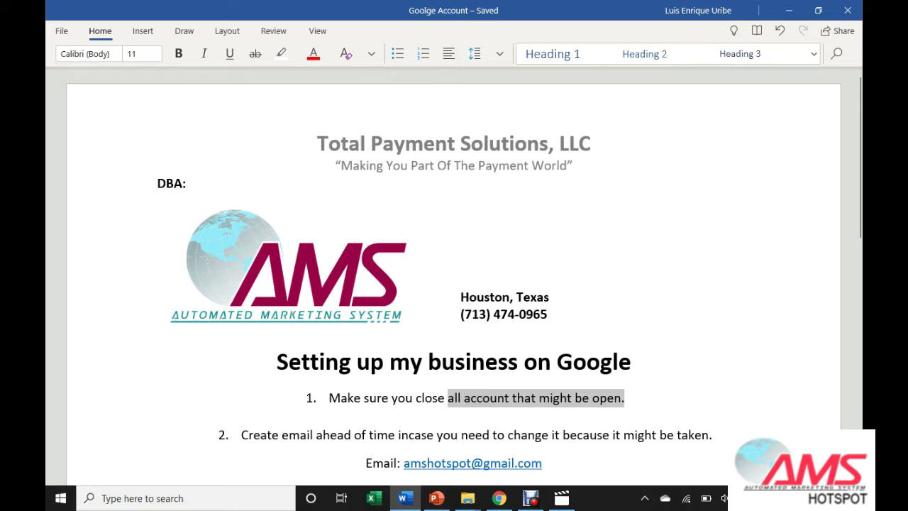
{"action": "key", "text": "ctrl+shift+Left"}
{"action": "key", "text": "ctrl+shift+Left"}
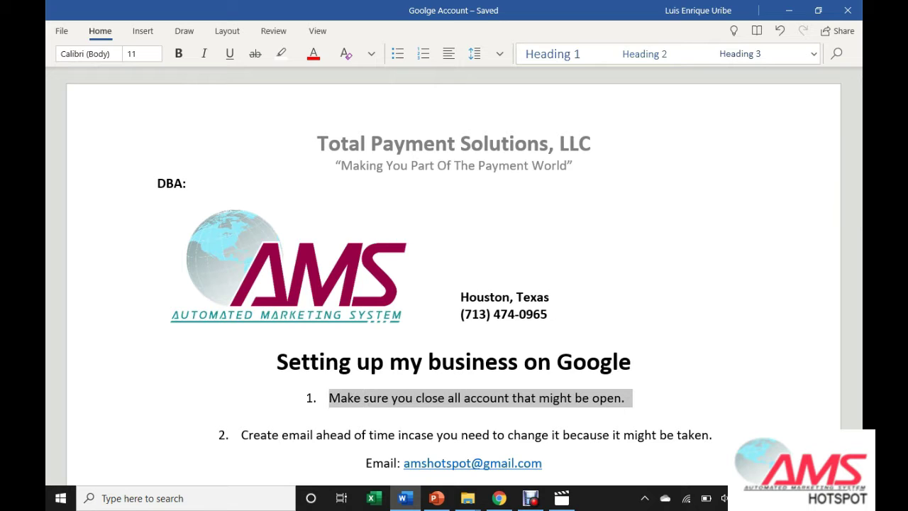
Review setup step 1 in the Word notes, then switch to the AMS Hotspot website in Chrome.
{"action": "key", "text": "Right"}
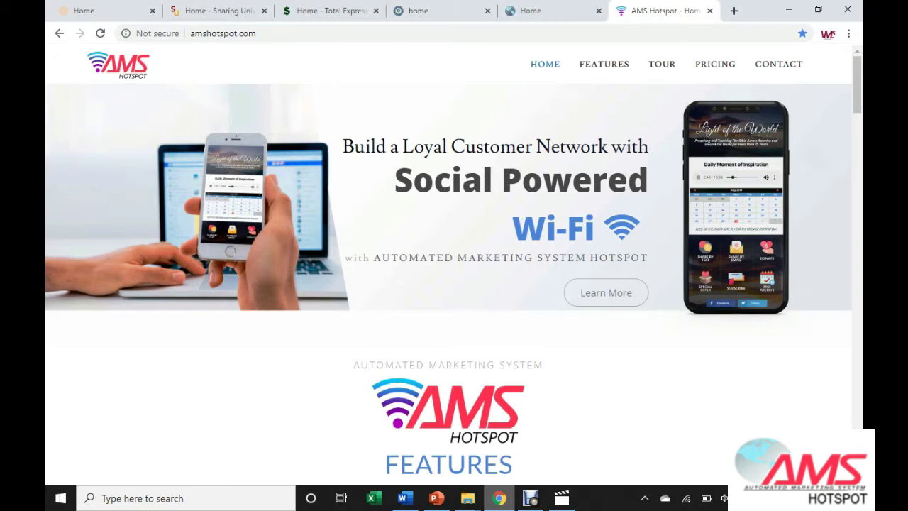
{"action": "left_click", "coordinate": [500, 498]}
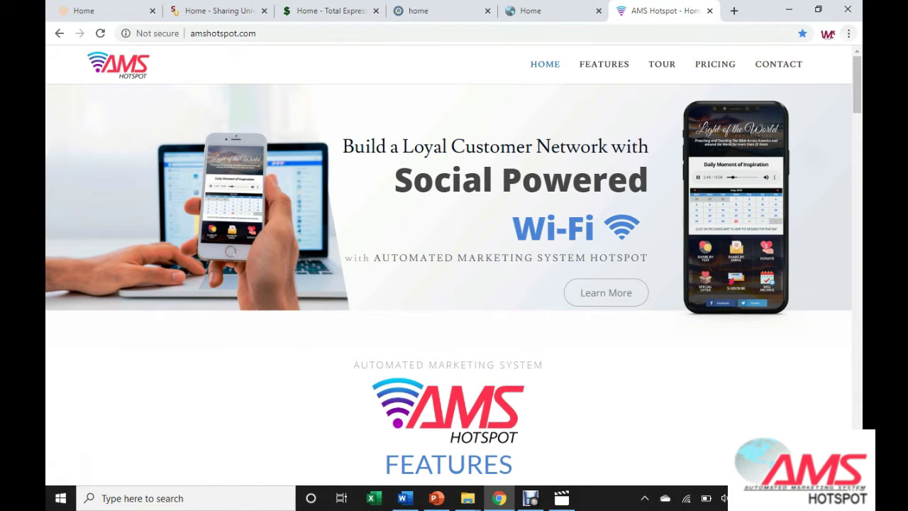
In a new tab, sign out of the currently signed-in Google account from its account panel.
{"action": "left_click", "coordinate": [734, 11]}
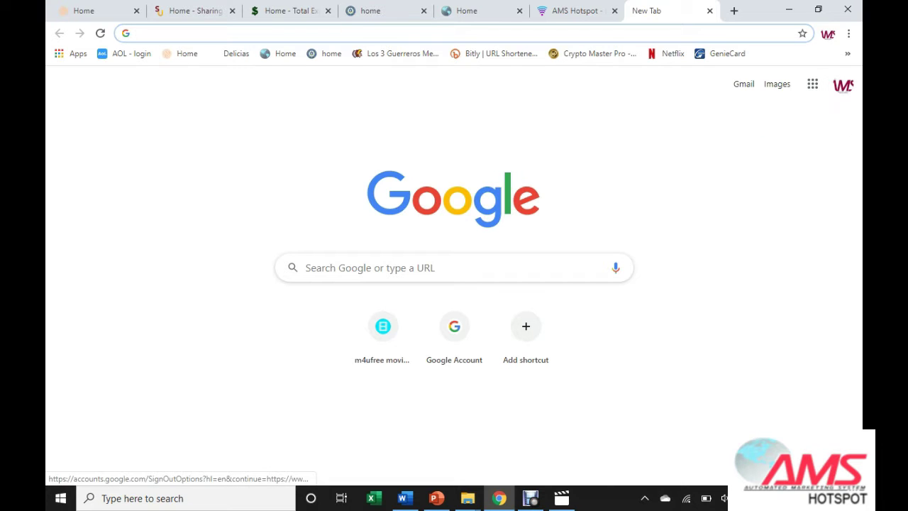
{"action": "left_click", "coordinate": [843, 86]}
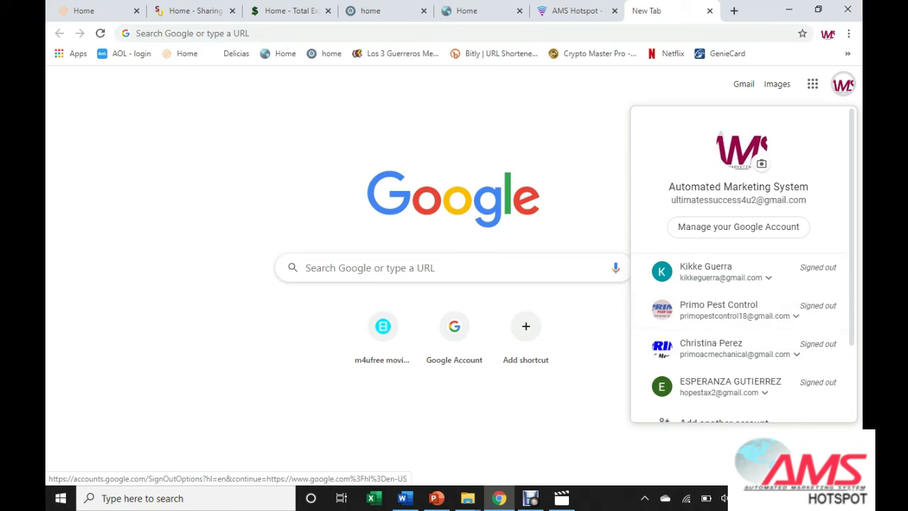
{"action": "scroll", "coordinate": [724, 339], "scroll_direction": "down", "scroll_amount": 3}
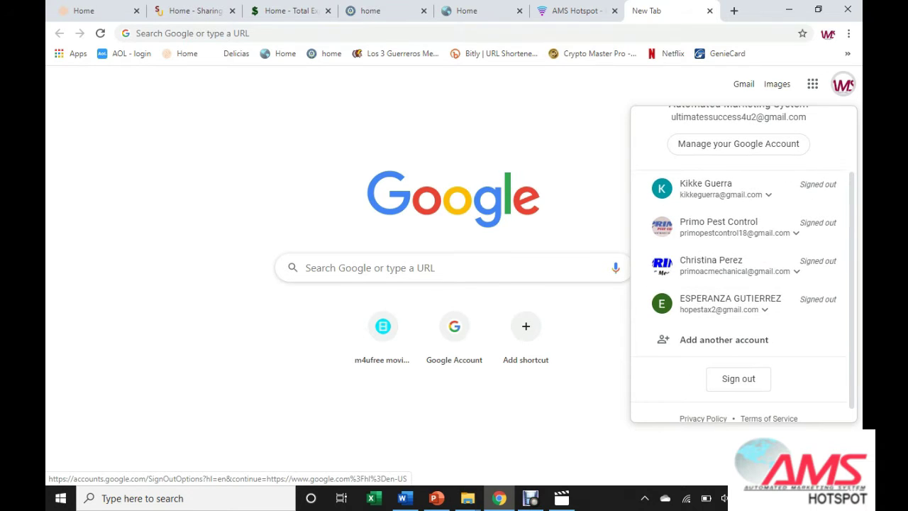
{"action": "left_click", "coordinate": [738, 378]}
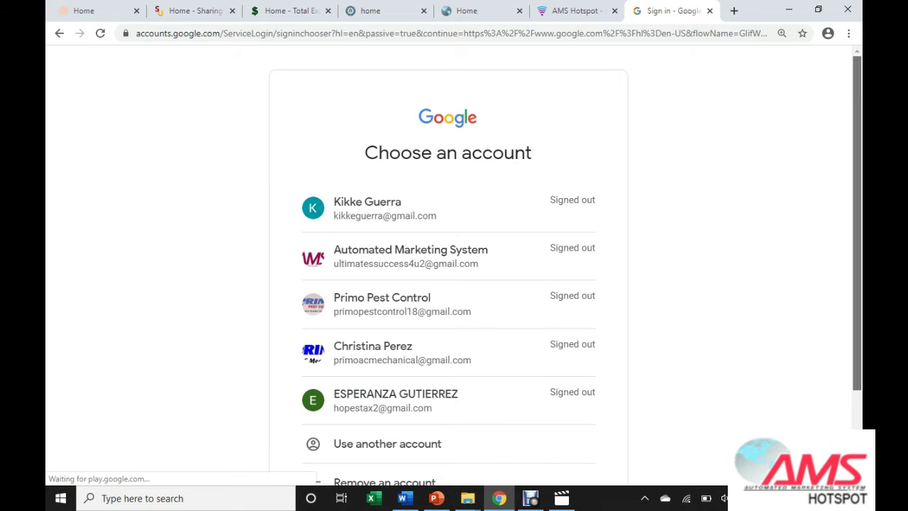
{"action": "scroll", "coordinate": [449, 270], "scroll_direction": "down", "scroll_amount": 2}
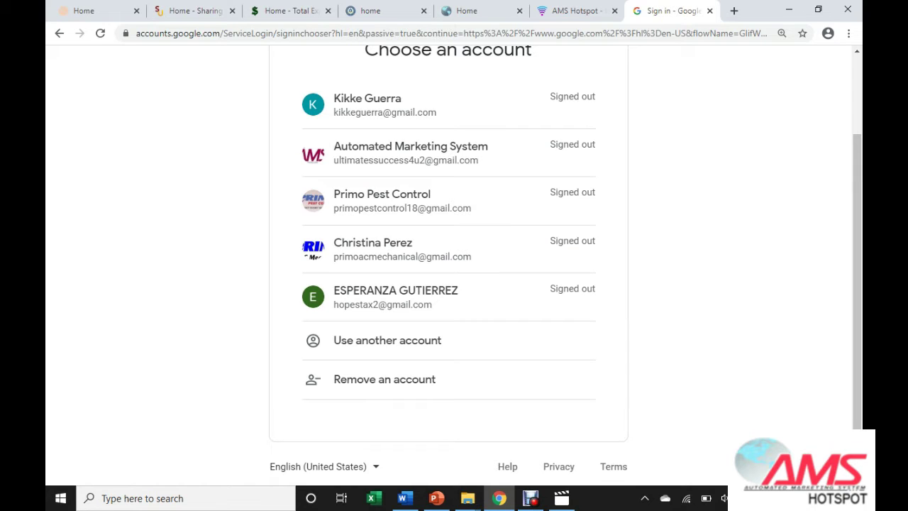
Start creating a new Google account to manage a business.
{"action": "left_click", "coordinate": [387, 340]}
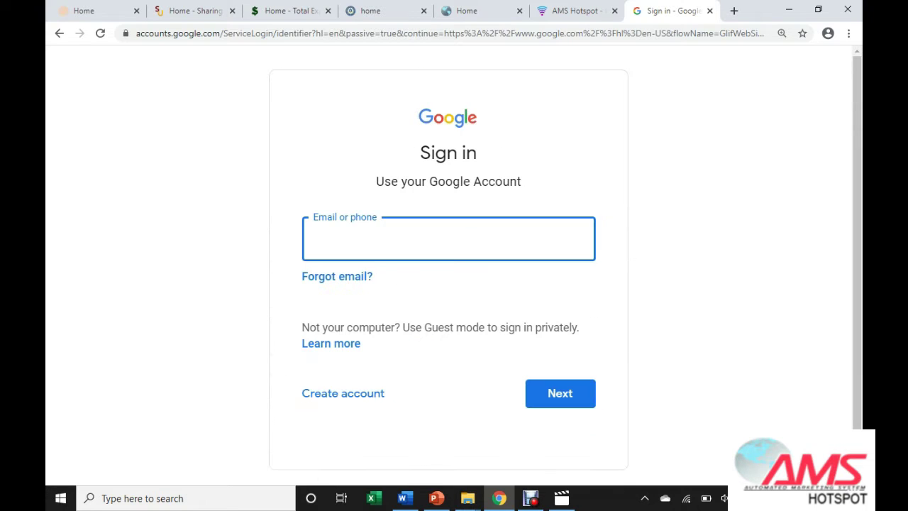
{"action": "left_click", "coordinate": [343, 394]}
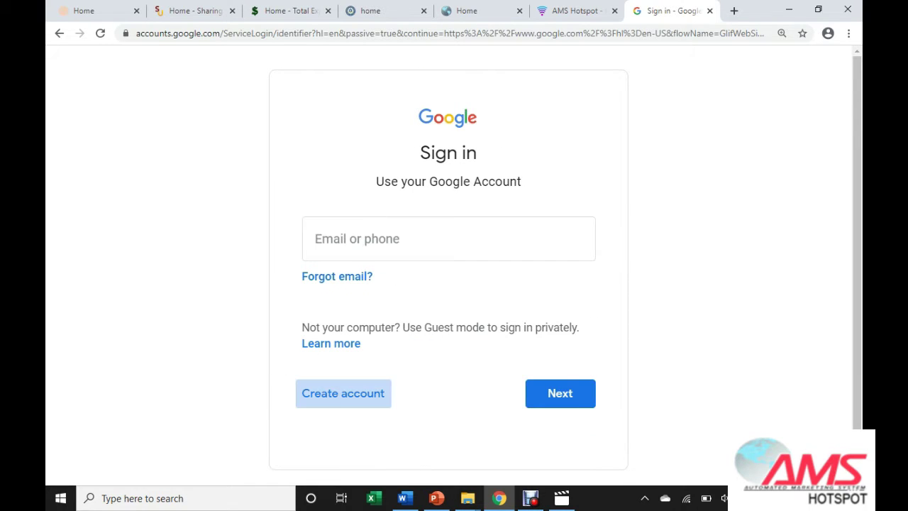
{"action": "left_click", "coordinate": [343, 393]}
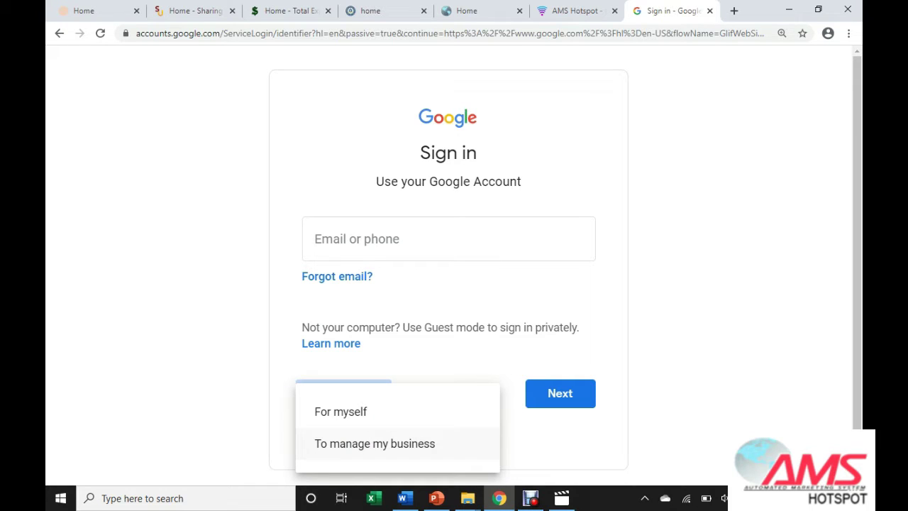
{"action": "left_click", "coordinate": [374, 443]}
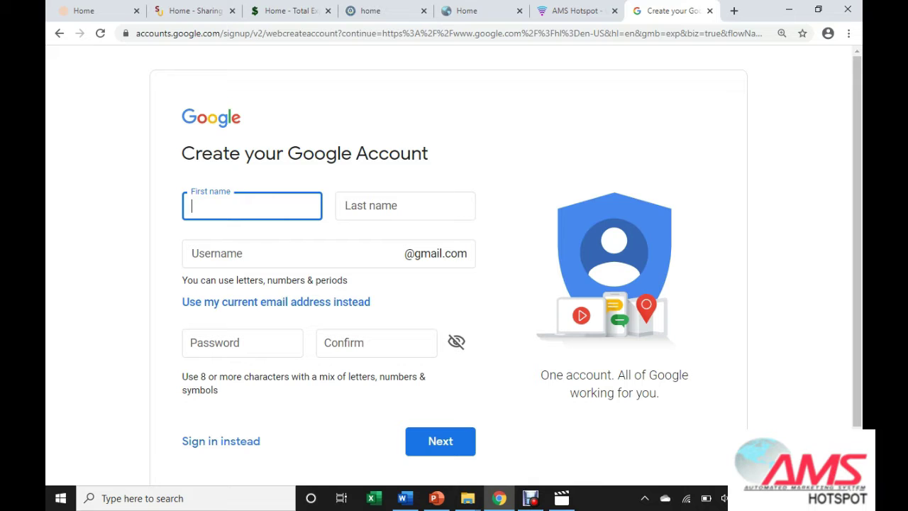
Enter first name 'AMS' and last name 'Hot Spot', then return to the Word notes.
{"action": "key", "text": "Caps_Lock"}
{"action": "type", "text": "AMS"}
{"action": "left_click", "coordinate": [405, 205]}
{"action": "key", "text": "Caps_Lock"}
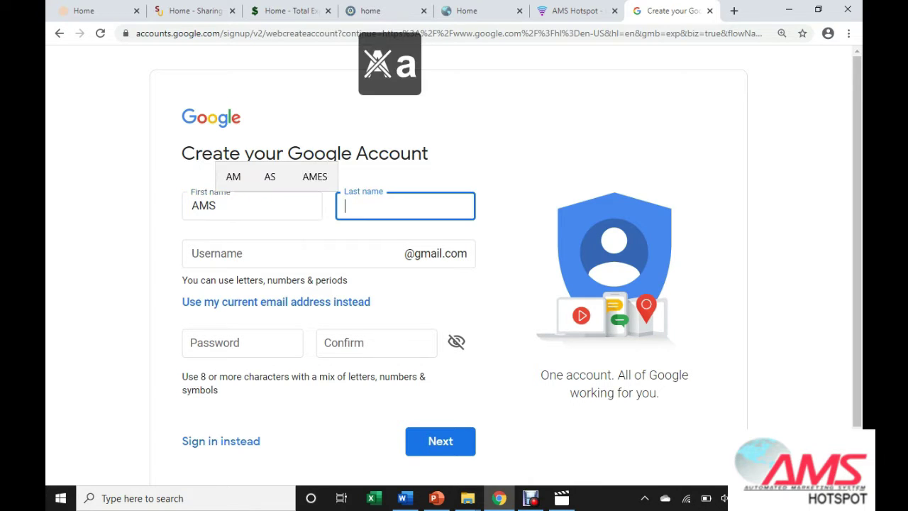
{"action": "type", "text": "h"}
{"action": "key", "text": "Caps_Lock"}
{"action": "key", "text": "BackSpace"}
{"action": "type", "text": "H"}
{"action": "key", "text": "Caps_Lock"}
{"action": "type", "text": "ot"}
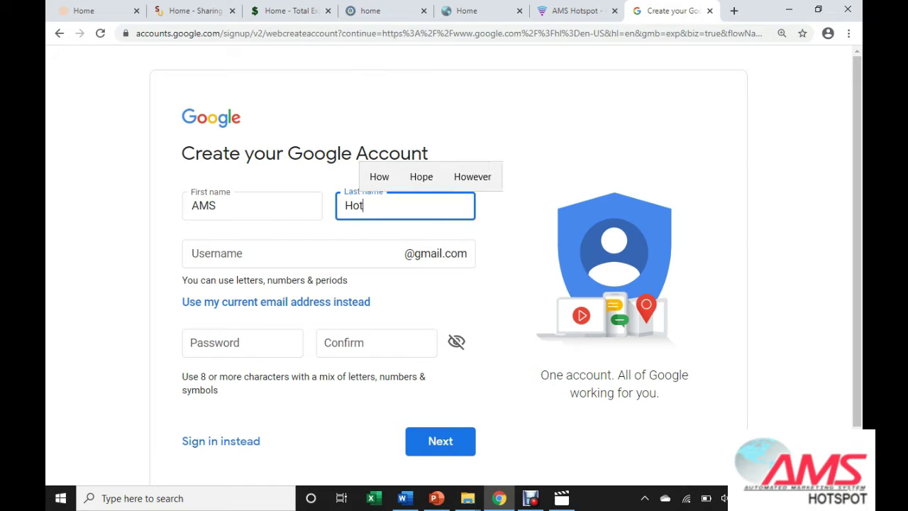
{"action": "key", "text": "Caps_Lock"}
{"action": "type", "text": "S"}
{"action": "key", "text": "Caps_Lock"}
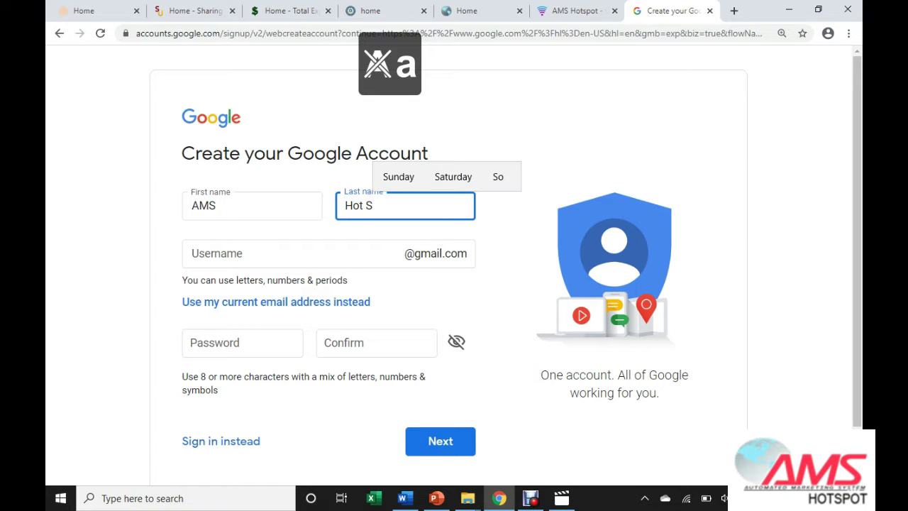
{"action": "type", "text": "pot"}
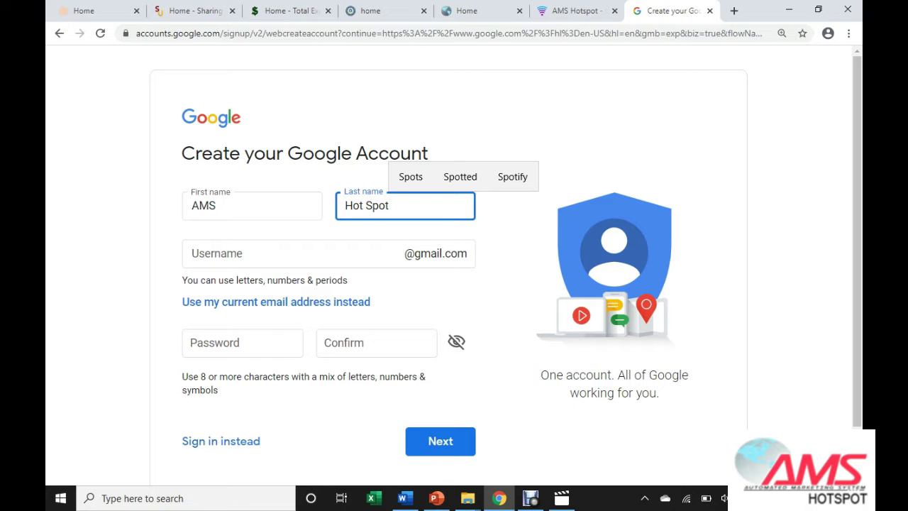
{"action": "left_click", "coordinate": [284, 254]}
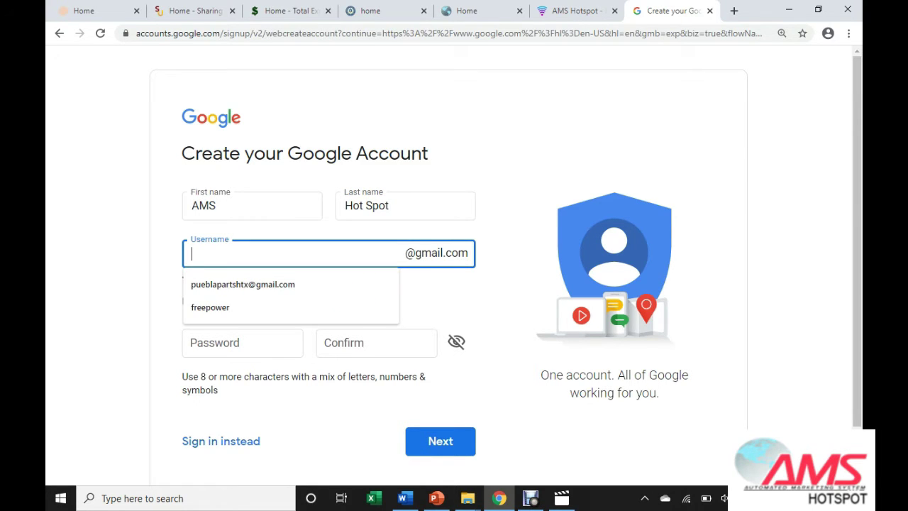
{"action": "left_click", "coordinate": [404, 498]}
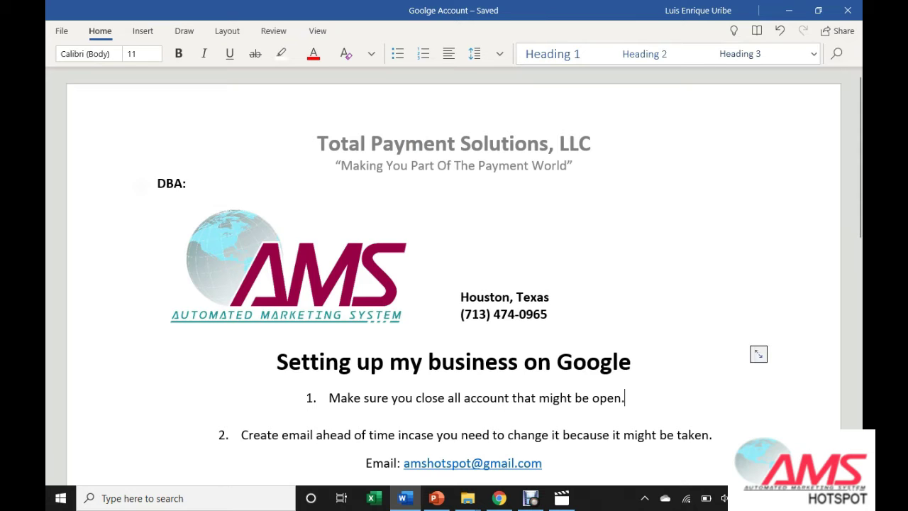
Copy the business email address from the Word notes and return to the Chrome sign-up form.
{"action": "scroll", "coordinate": [454, 277], "scroll_direction": "down", "scroll_amount": 5}
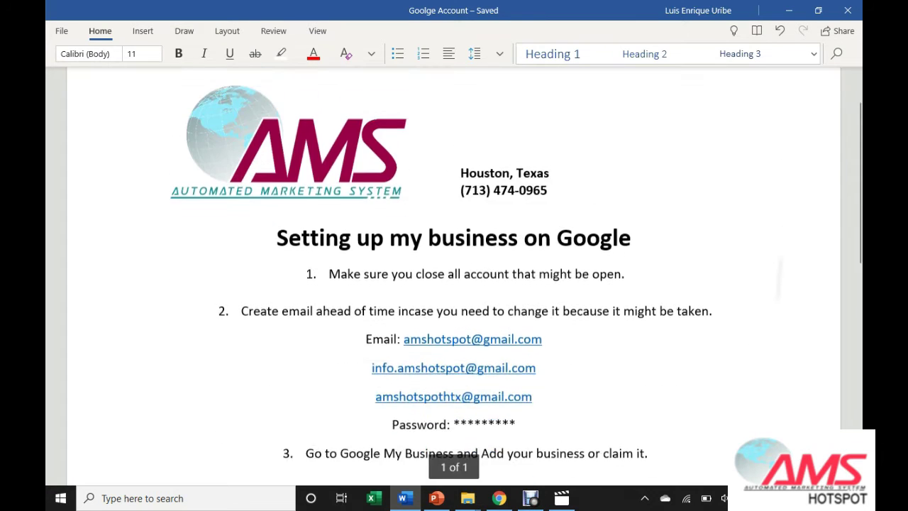
{"action": "left_click", "coordinate": [625, 139]}
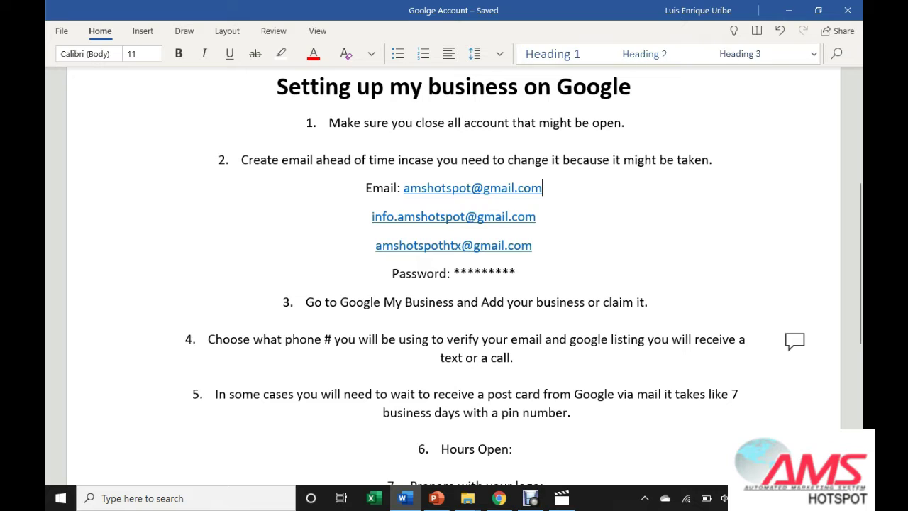
{"action": "left_click_drag", "start_coordinate": [546, 188], "coordinate": [403, 188]}
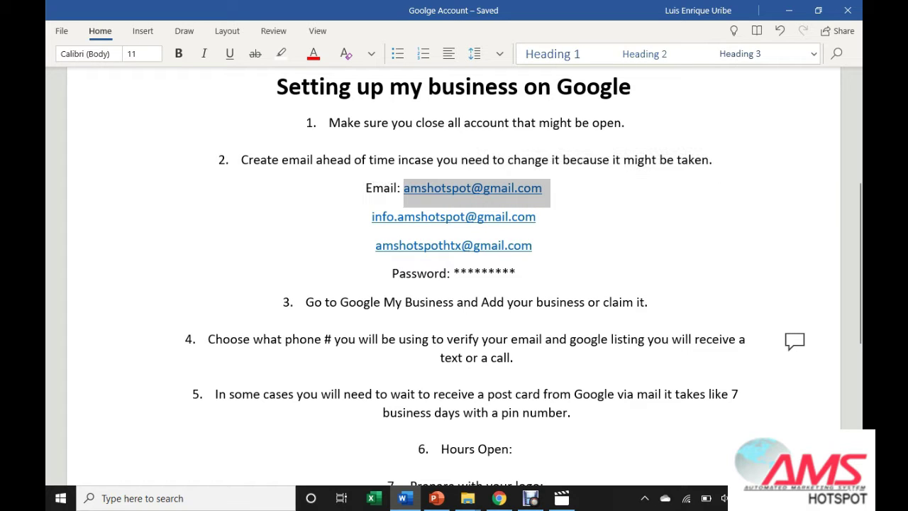
{"action": "right_click", "coordinate": [496, 190]}
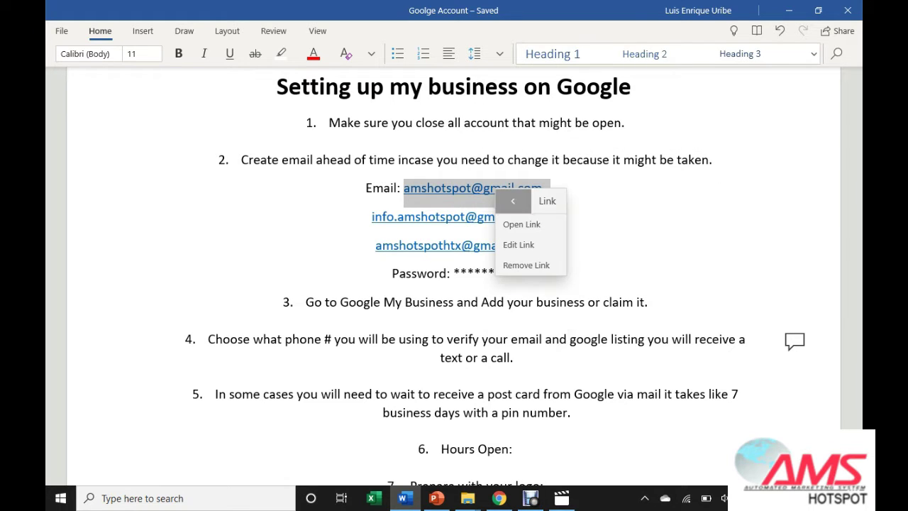
{"action": "left_click", "coordinate": [513, 201]}
{"action": "left_click", "coordinate": [513, 217]}
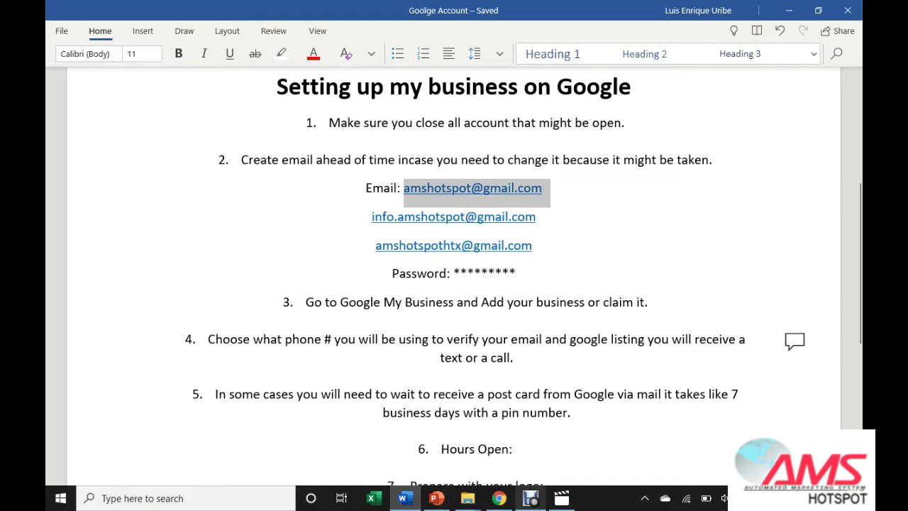
{"action": "mouse_move", "coordinate": [500, 498]}
{"action": "left_click", "coordinate": [500, 436]}
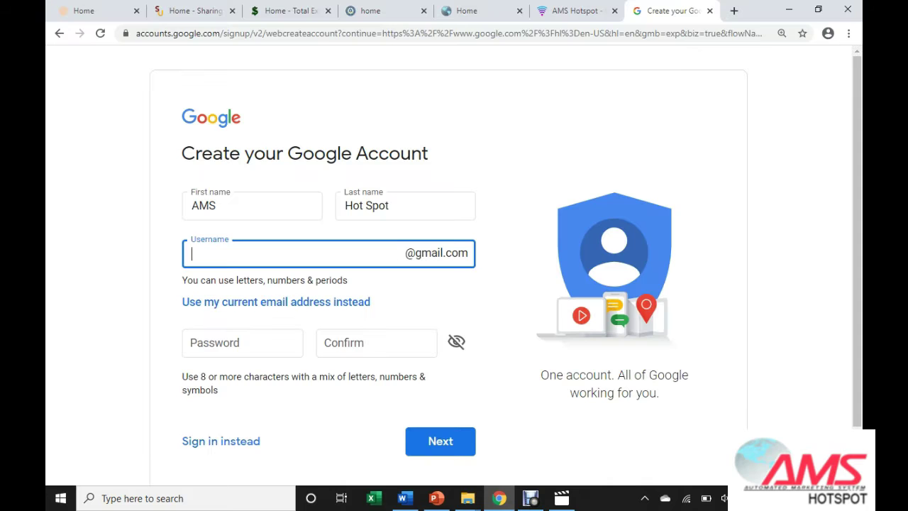
Paste the copied address as the username, enter and confirm the account password, then return to Word.
{"action": "left_click", "coordinate": [215, 254]}
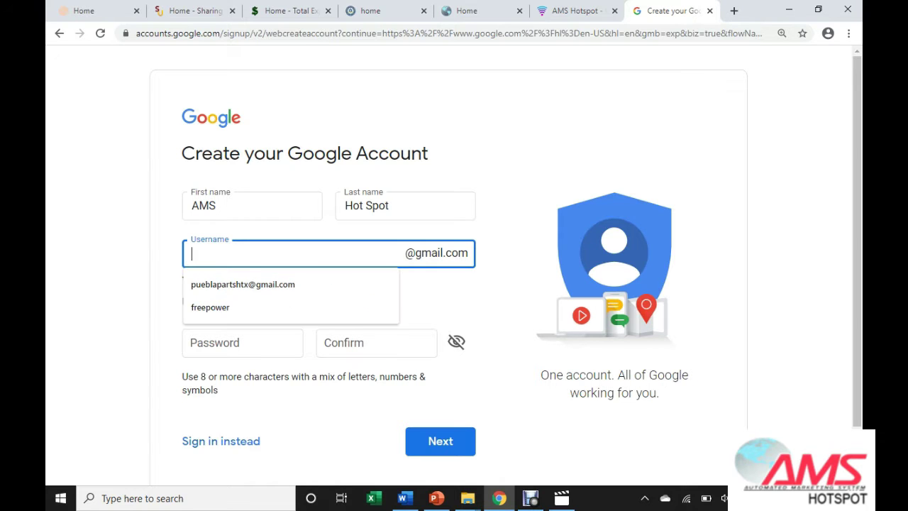
{"action": "right_click", "coordinate": [214, 254]}
{"action": "left_click", "coordinate": [243, 353]}
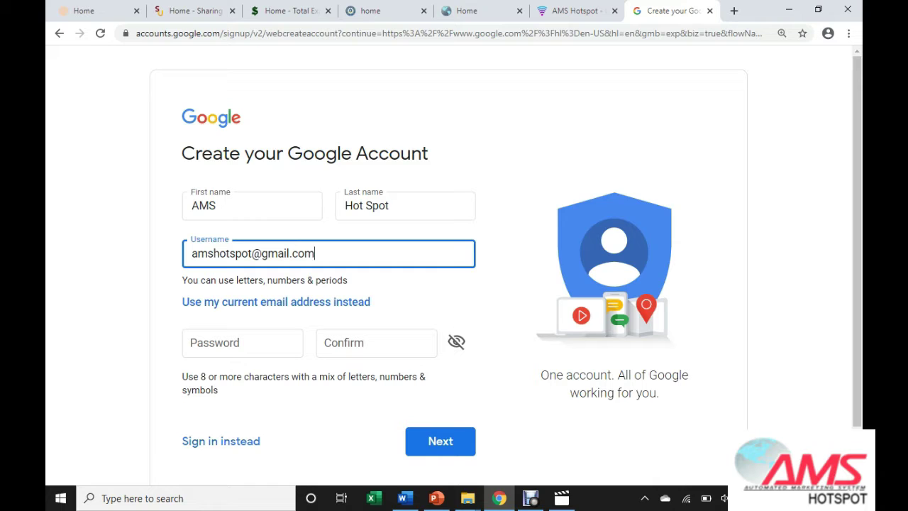
{"action": "left_click", "coordinate": [242, 343]}
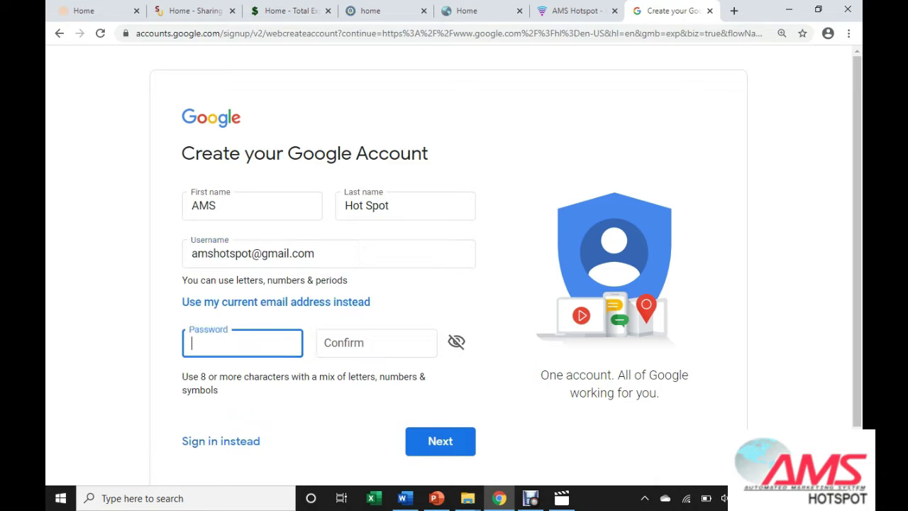
{"action": "type", "text": "•"}
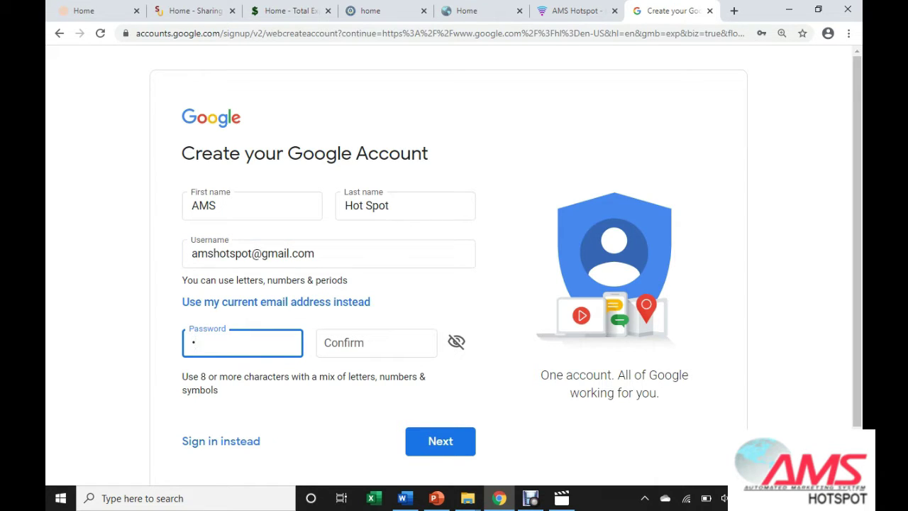
{"action": "type", "text": "•••••••"}
{"action": "key", "text": "Tab"}
{"action": "type", "text": "••••••••"}
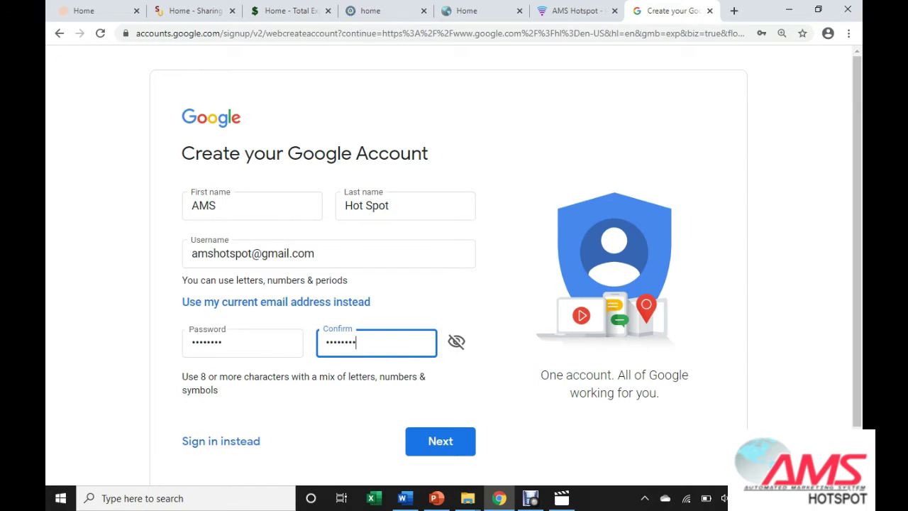
{"action": "scroll", "coordinate": [448, 269], "scroll_direction": "down", "scroll_amount": 1}
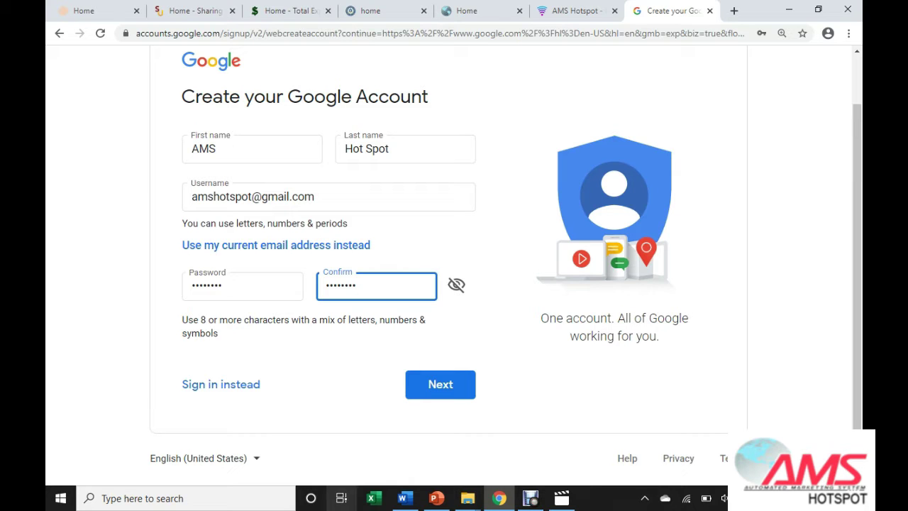
{"action": "key", "text": "alt+Tab"}
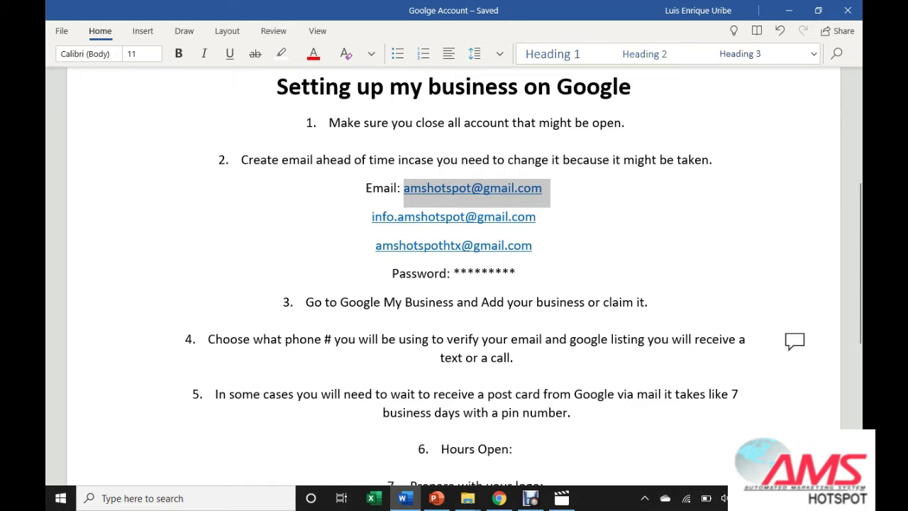
Copy the second business email address from the notes and go back to Chrome.
{"action": "left_click", "coordinate": [536, 217]}
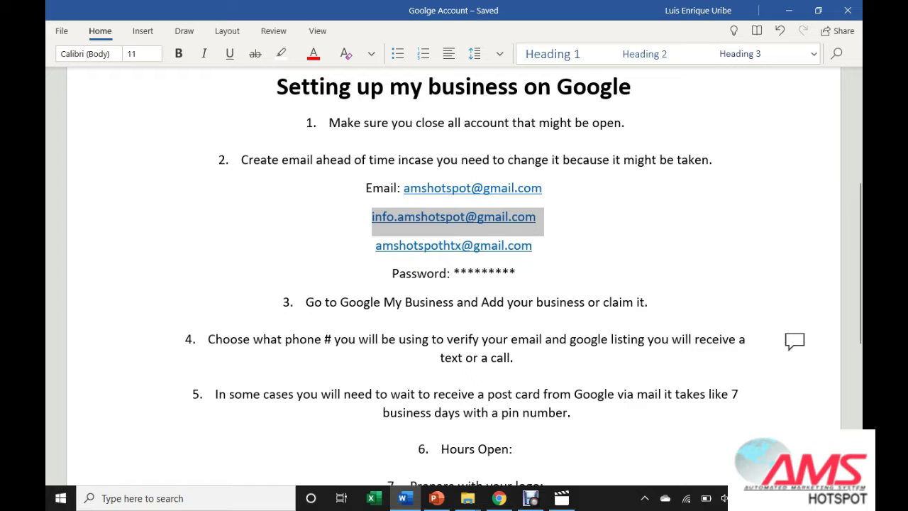
{"action": "right_click", "coordinate": [406, 222]}
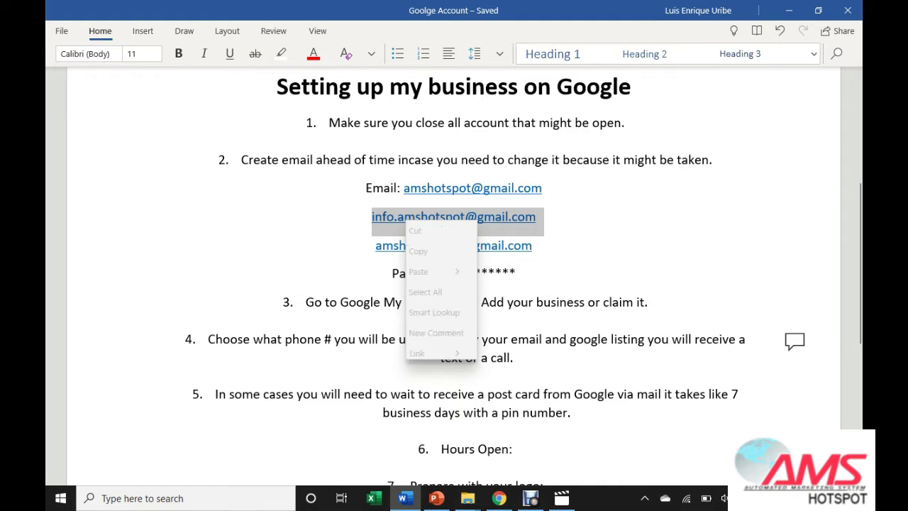
{"action": "left_click", "coordinate": [423, 251]}
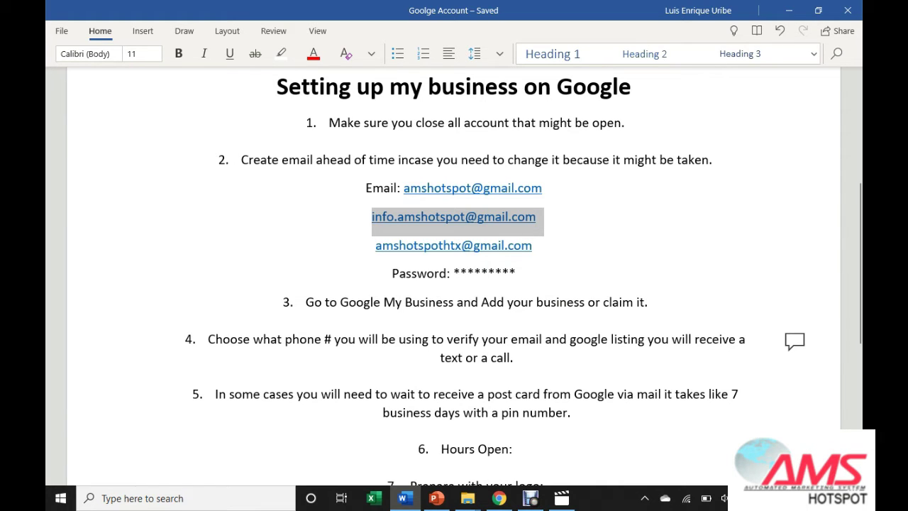
{"action": "left_click", "coordinate": [500, 498]}
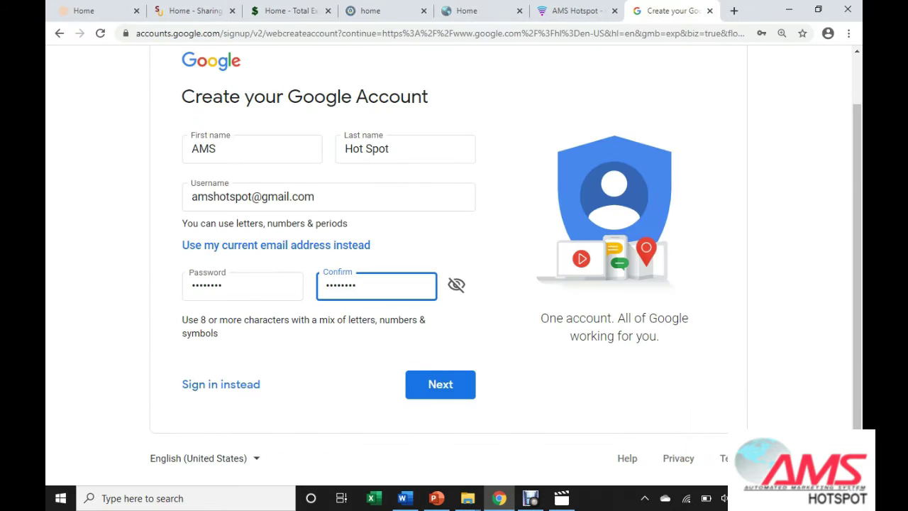
Replace the username with the copied info address and submit the sign-up form.
{"action": "left_click_drag", "start_coordinate": [315, 197], "coordinate": [191, 197]}
{"action": "right_click", "coordinate": [206, 199]}
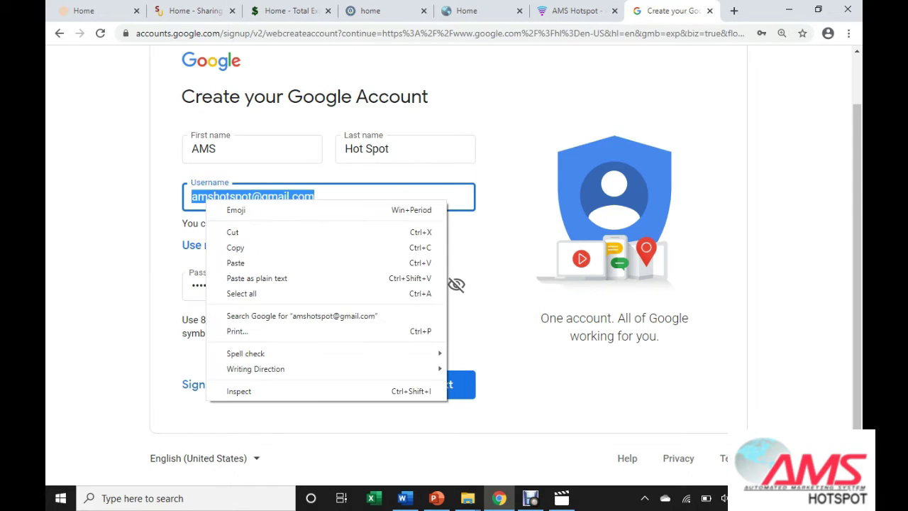
{"action": "left_click", "coordinate": [235, 263]}
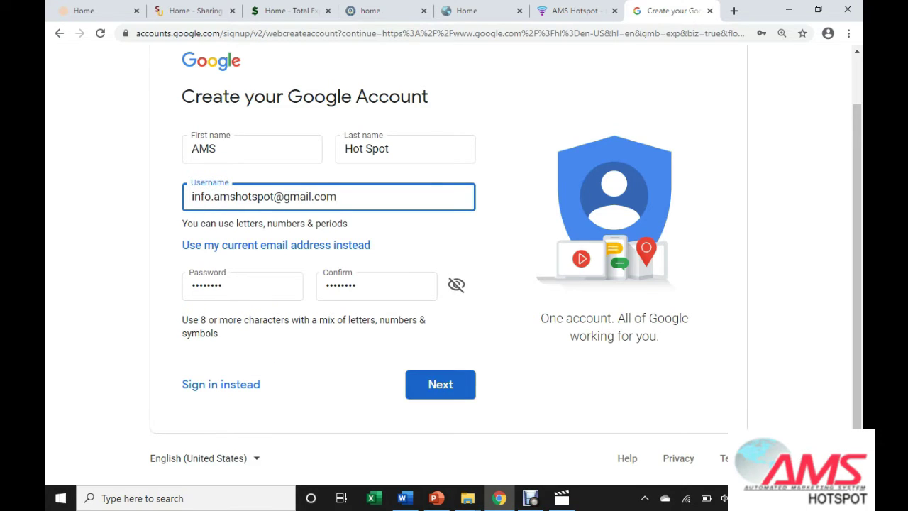
{"action": "left_click", "coordinate": [440, 384]}
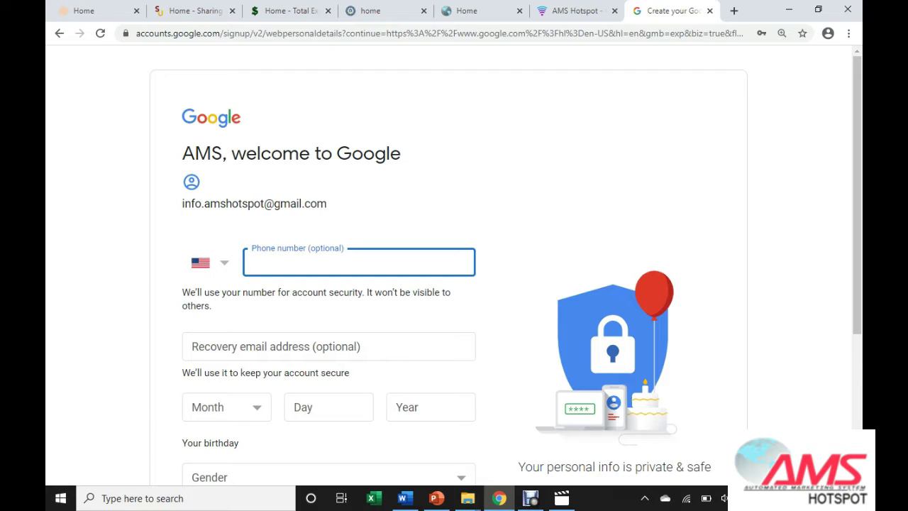
Fill in the saved phone number and the recovery email address, fixing a typo in its domain.
{"action": "type", "text": "713"}
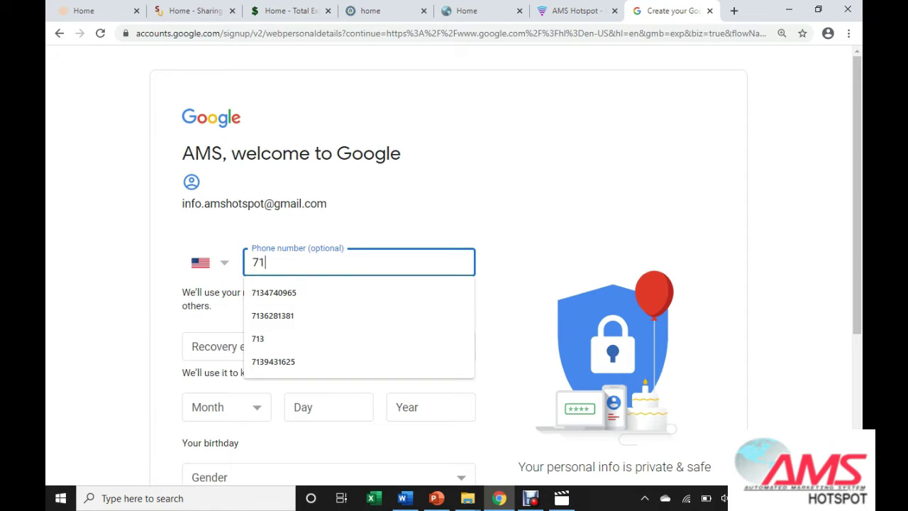
{"action": "key", "text": "Up"}
{"action": "key", "text": "Up"}
{"action": "key", "text": "Up"}
{"action": "key", "text": "Up"}
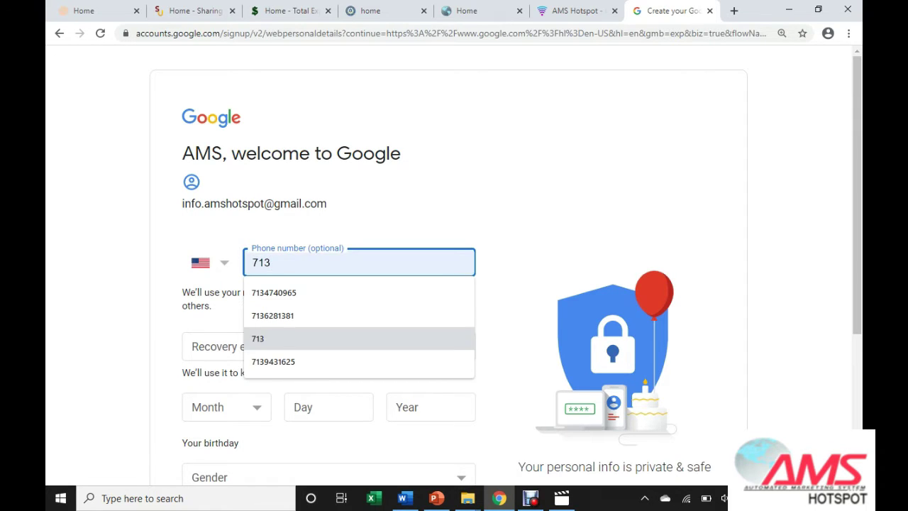
{"action": "key", "text": "Return"}
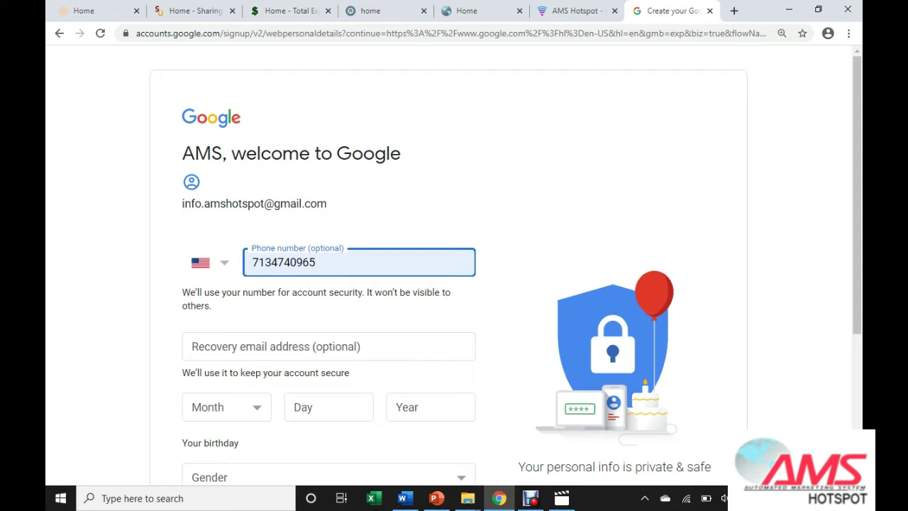
{"action": "scroll", "coordinate": [454, 270], "scroll_direction": "down", "scroll_amount": 2}
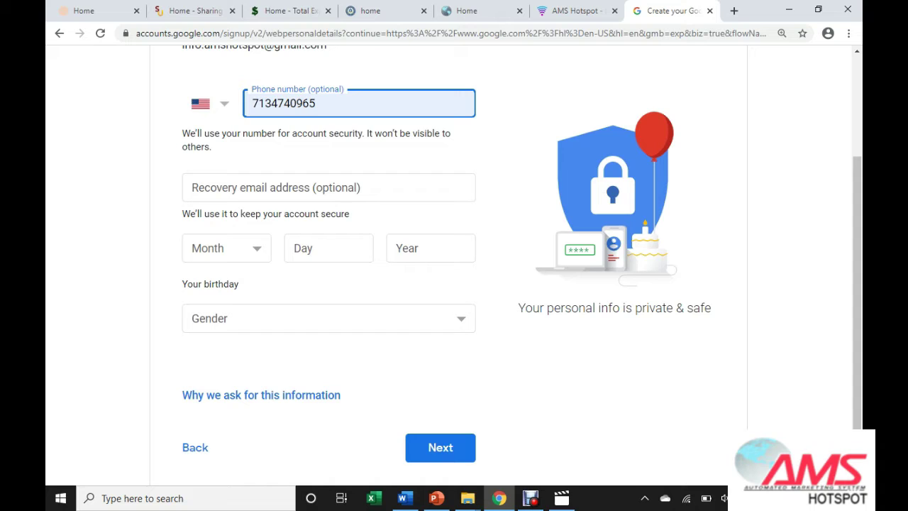
{"action": "left_click", "coordinate": [284, 187]}
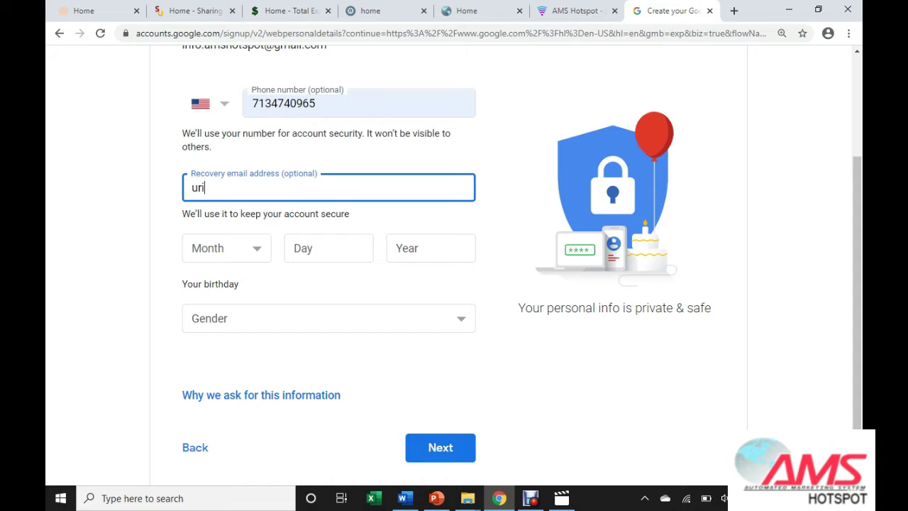
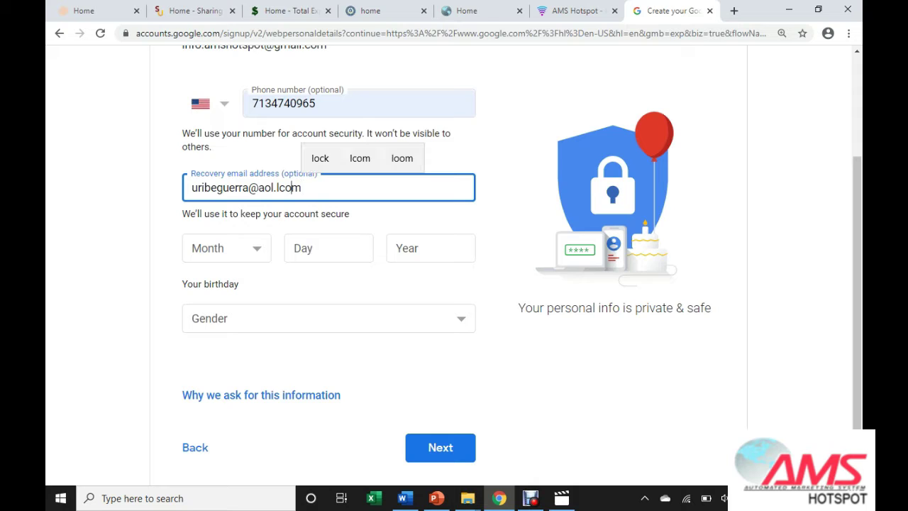
{"action": "key", "text": "Left"}
{"action": "key", "text": "BackSpace"}
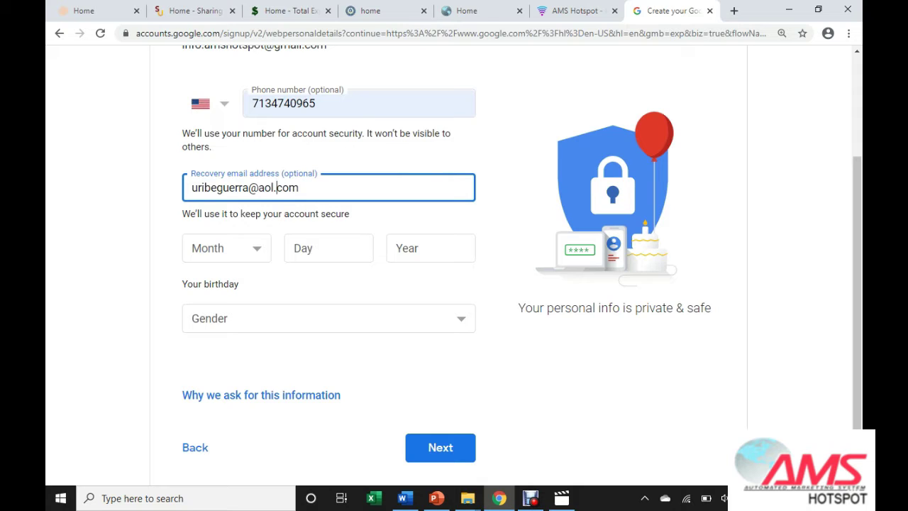
{"action": "key", "text": "Tab"}
{"action": "key", "text": "alt+Down"}
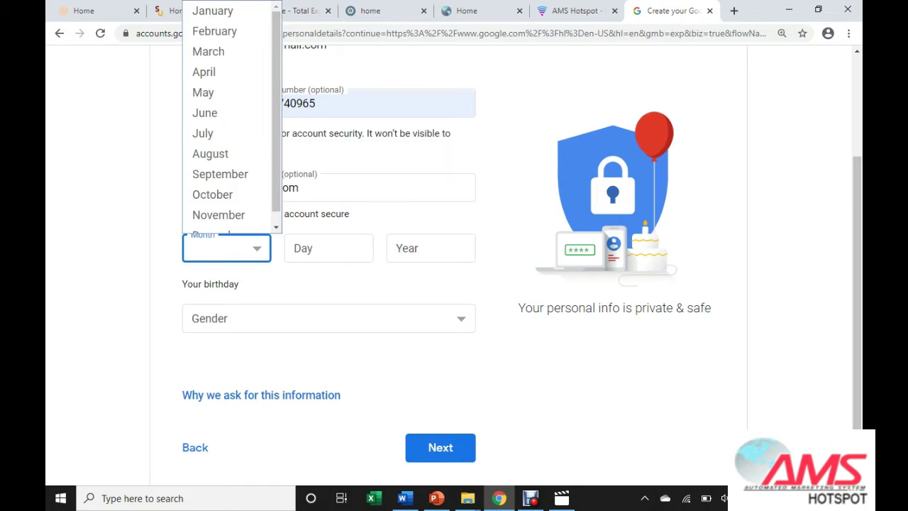
{"action": "key", "text": "Up"}
{"action": "key", "text": "Return"}
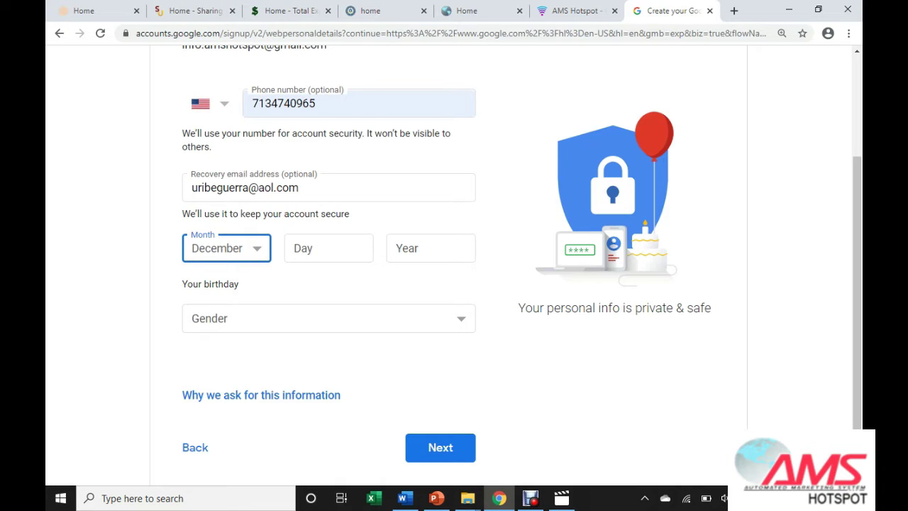
{"action": "key", "text": "alt+Down"}
{"action": "key", "text": "Up"}
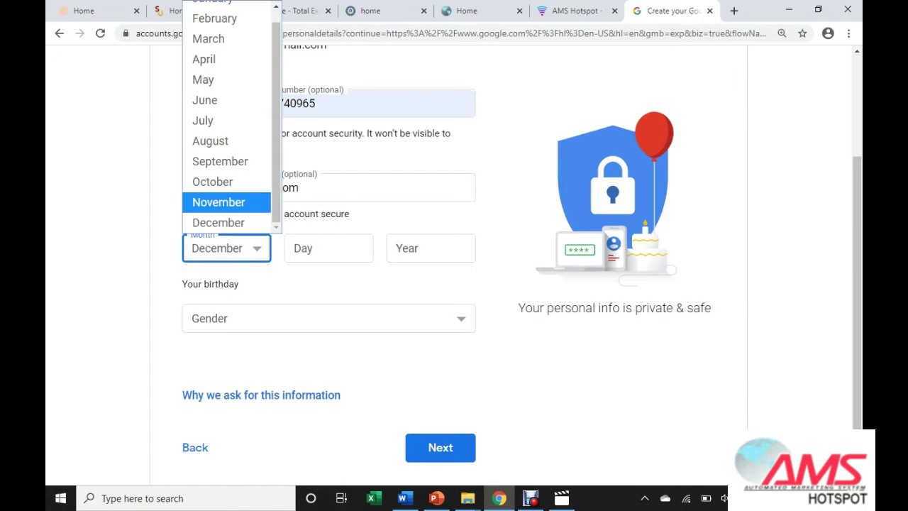
{"action": "key", "text": "Return"}
{"action": "key", "text": "Tab"}
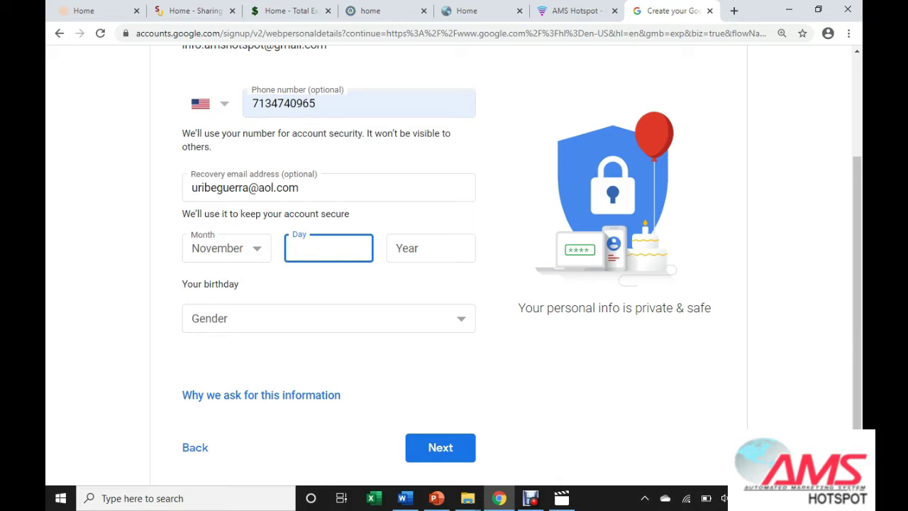
{"action": "type", "text": "10"}
{"action": "key", "text": "Tab"}
{"action": "type", "text": "1"}
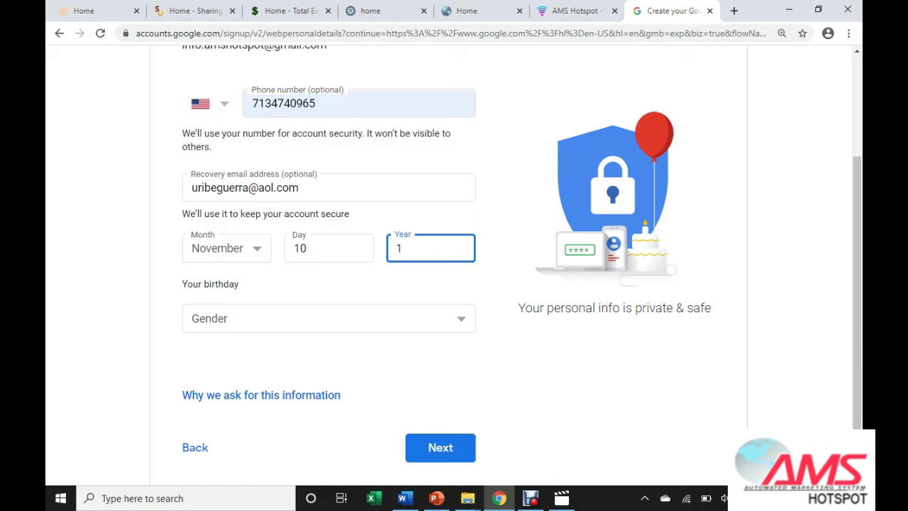
{"action": "type", "text": "985"}
{"action": "key", "text": "alt+Down"}
{"action": "key", "text": "Down"}
{"action": "key", "text": "Down"}
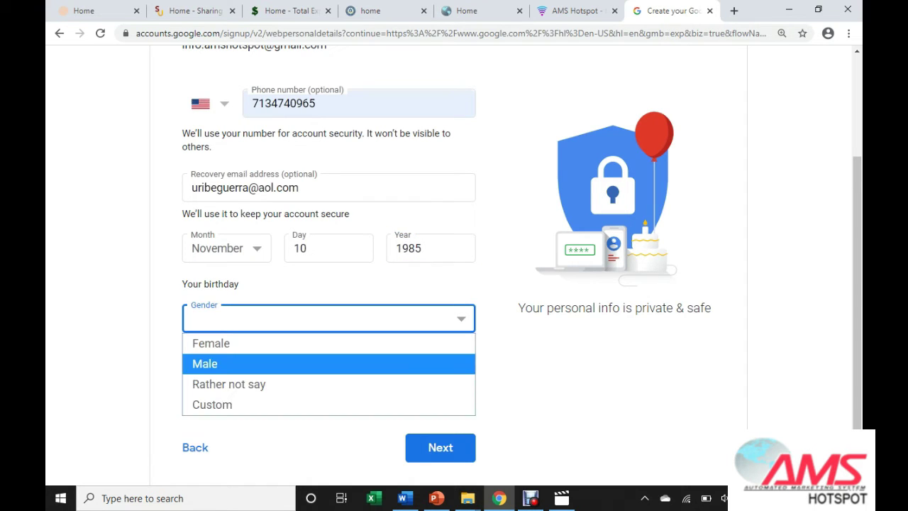
{"action": "key", "text": "Return"}
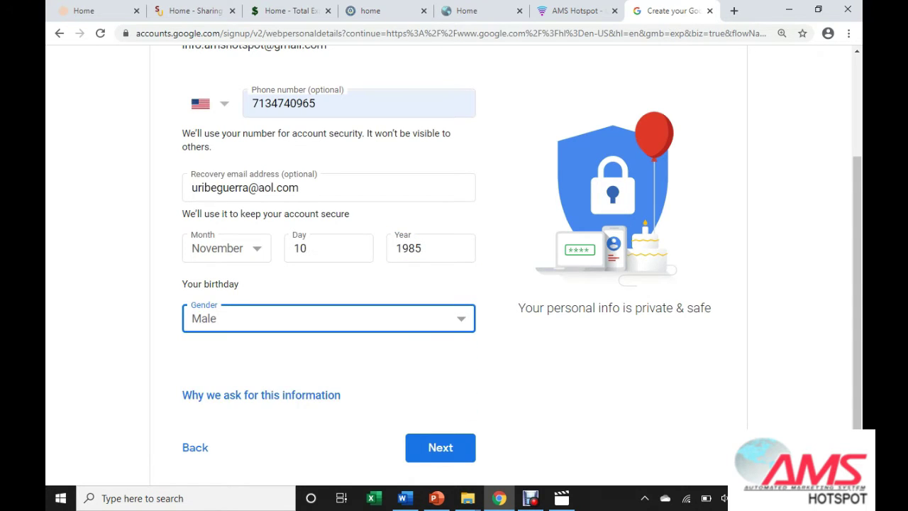
{"action": "key", "text": "Tab"}
{"action": "key", "text": "Return"}
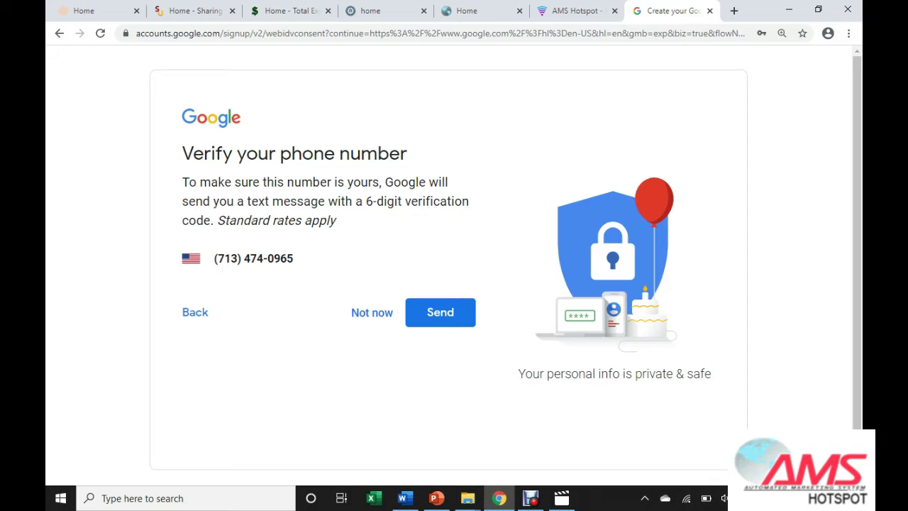
Have a verification code texted to the phone and enter the received code to verify.
{"action": "key", "text": "Tab"}
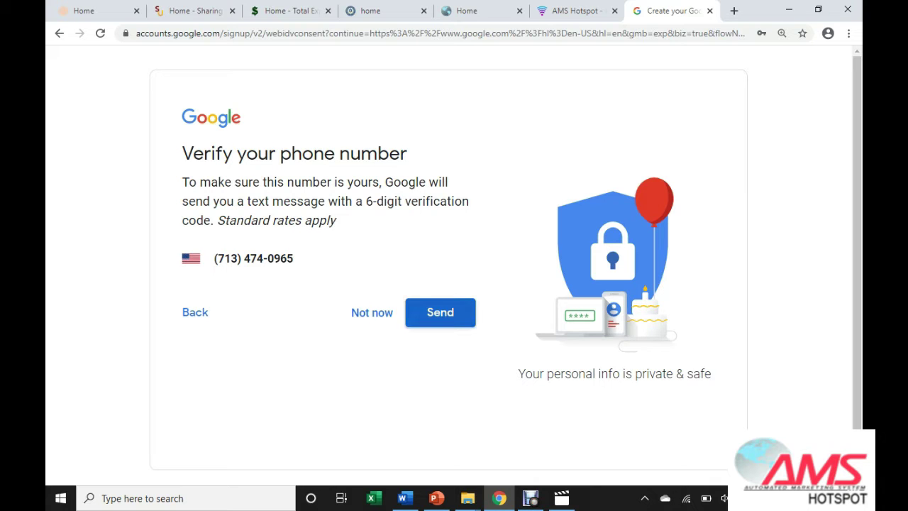
{"action": "key", "text": "Return"}
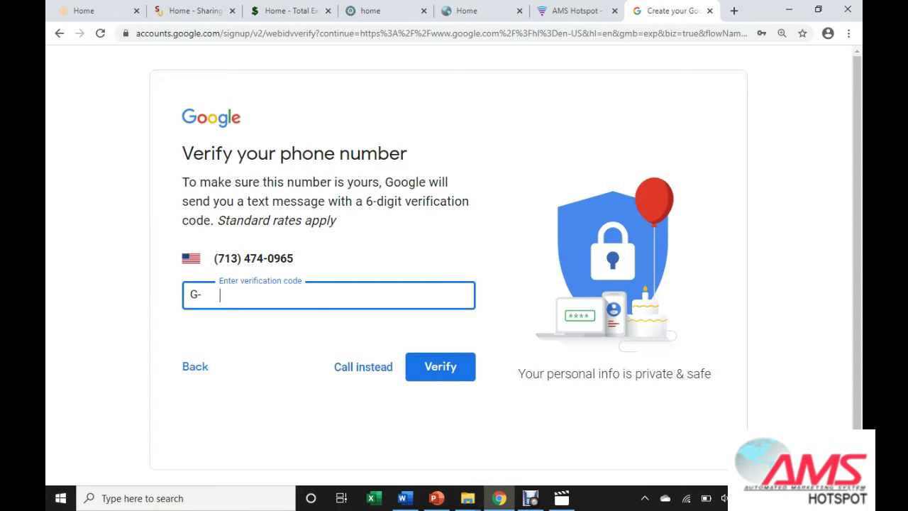
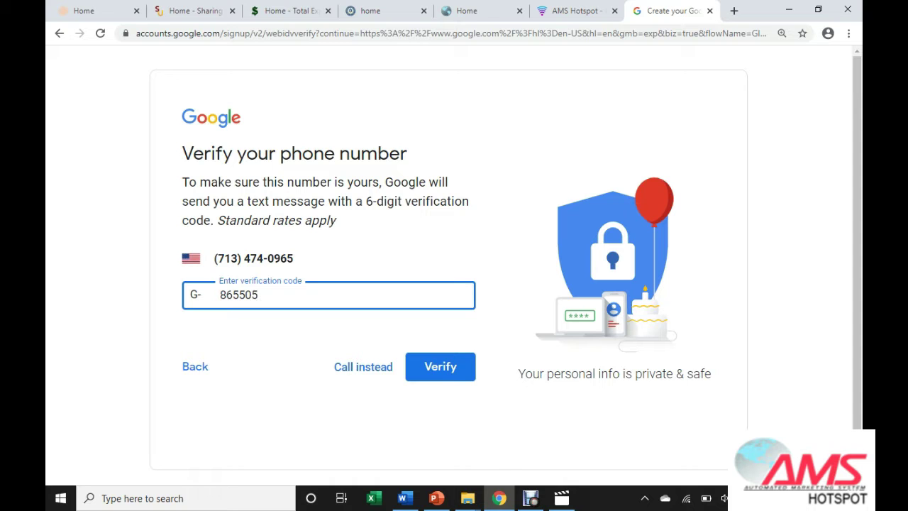
{"action": "key", "text": "Return"}
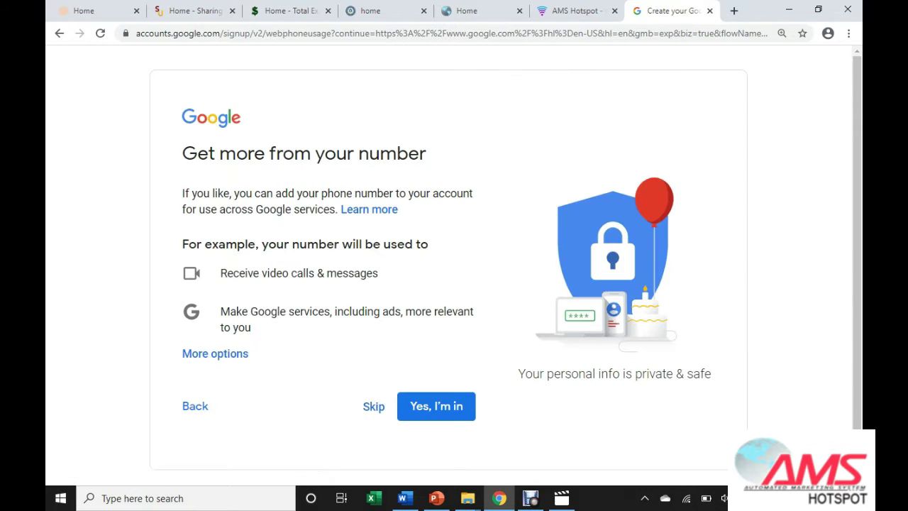
Skip adding the number to other Google services and agree to the Privacy and Terms.
{"action": "left_click", "coordinate": [374, 406]}
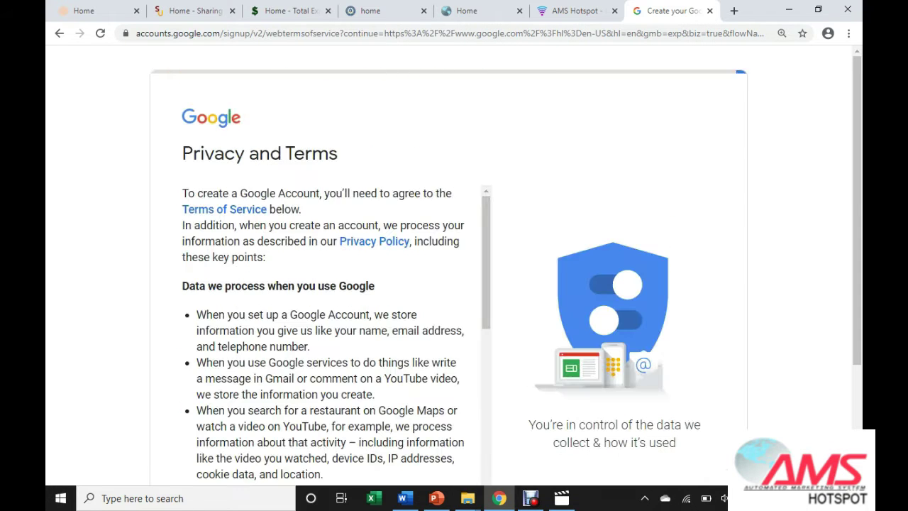
{"action": "scroll", "coordinate": [336, 334], "scroll_direction": "down", "scroll_amount": 7}
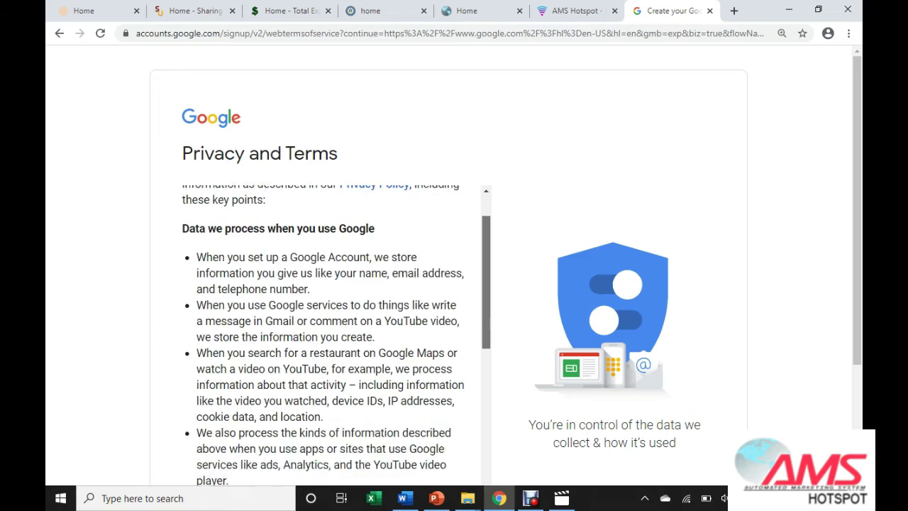
{"action": "scroll", "coordinate": [337, 335], "scroll_direction": "down", "scroll_amount": 2}
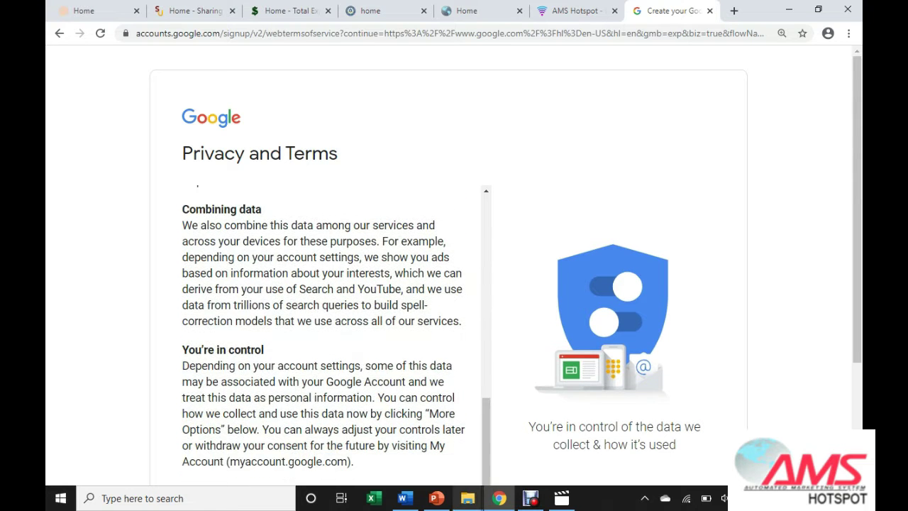
{"action": "scroll", "coordinate": [337, 334], "scroll_direction": "down", "scroll_amount": 2}
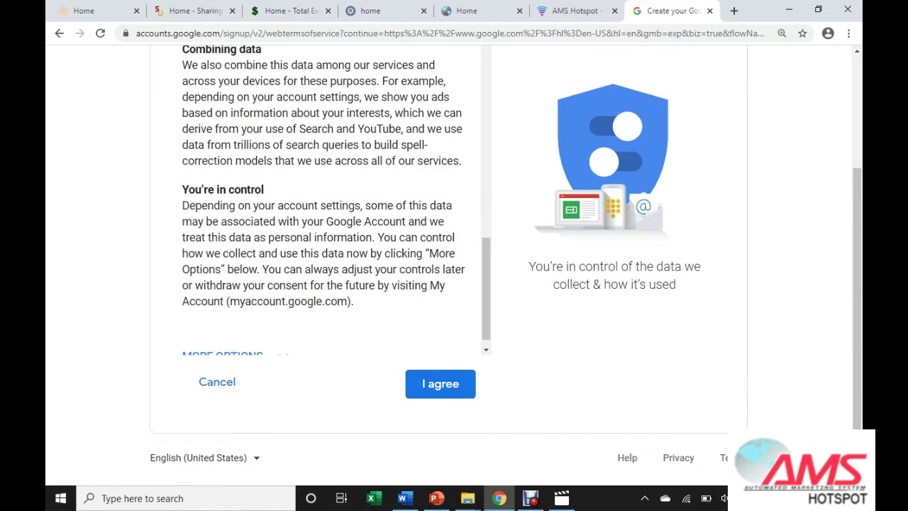
{"action": "left_click", "coordinate": [440, 383]}
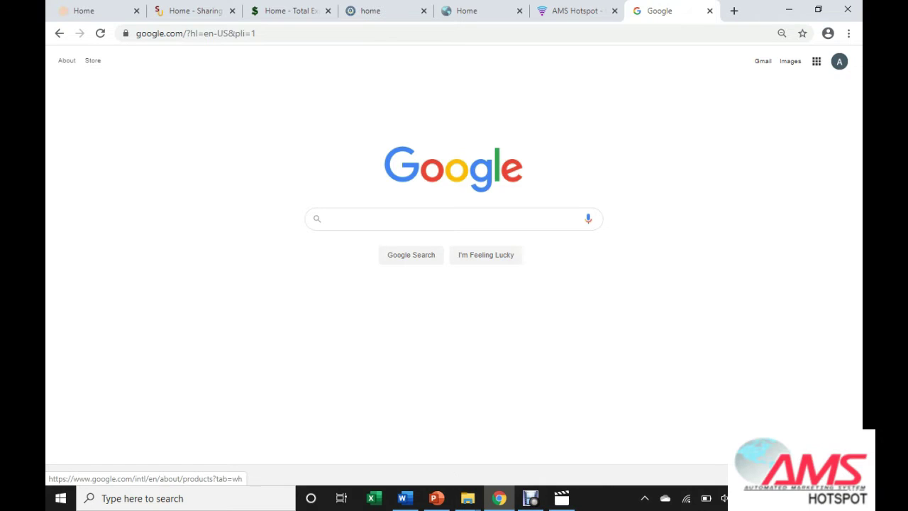
Open the new account's Gmail inbox in the default view, view the setup email, then open a blank tab.
{"action": "left_click", "coordinate": [816, 62]}
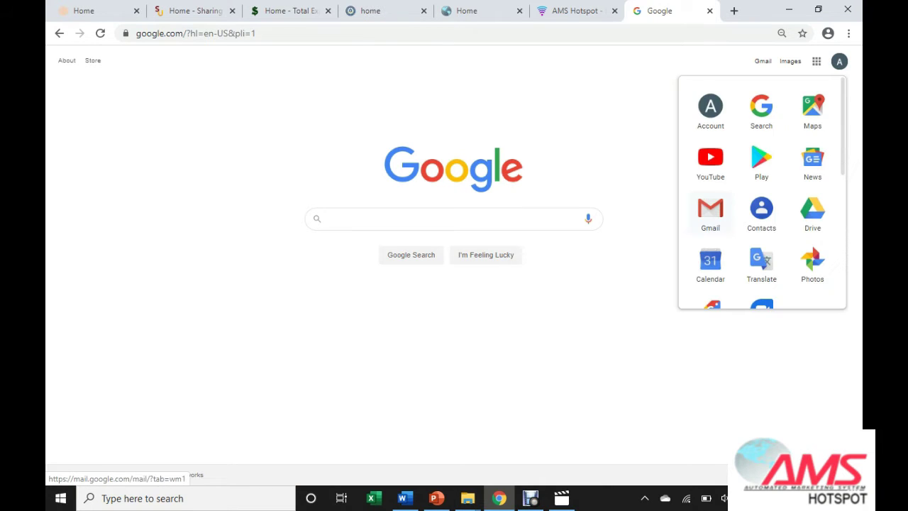
{"action": "left_click", "coordinate": [710, 211]}
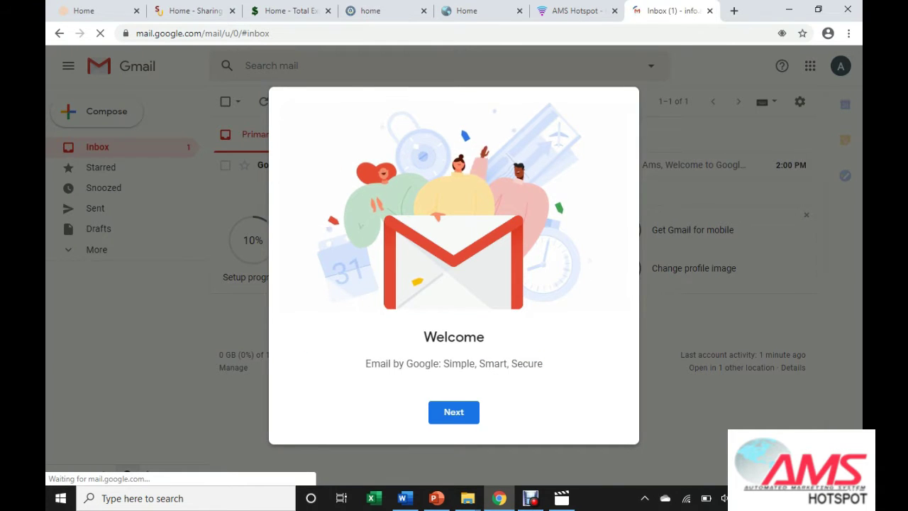
{"action": "left_click", "coordinate": [454, 411]}
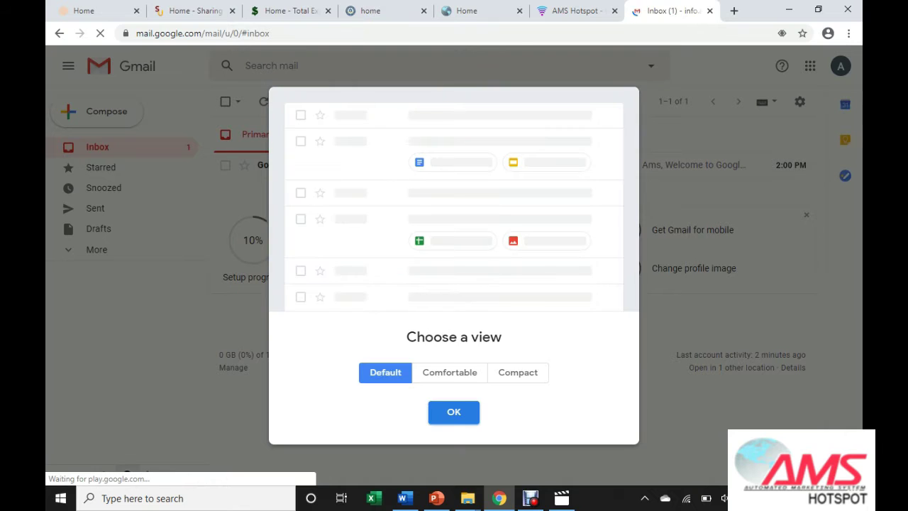
{"action": "left_click", "coordinate": [454, 412]}
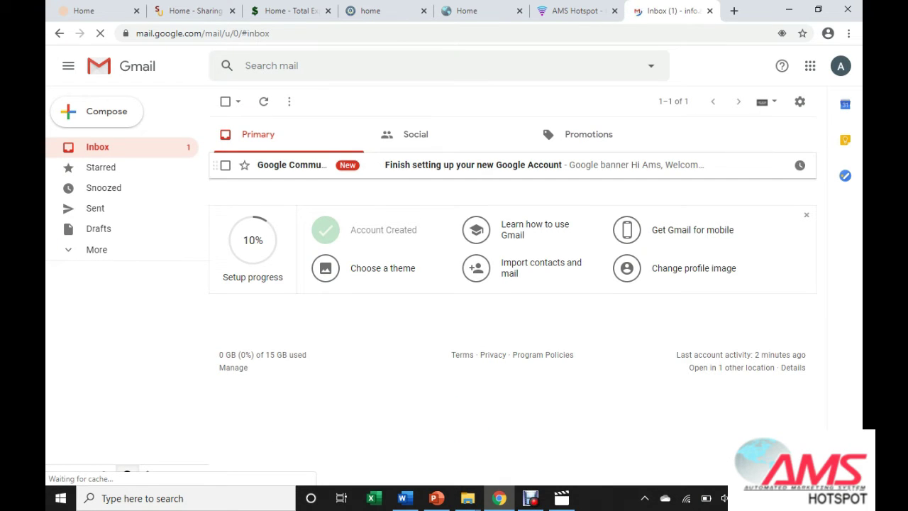
{"action": "left_click", "coordinate": [474, 165]}
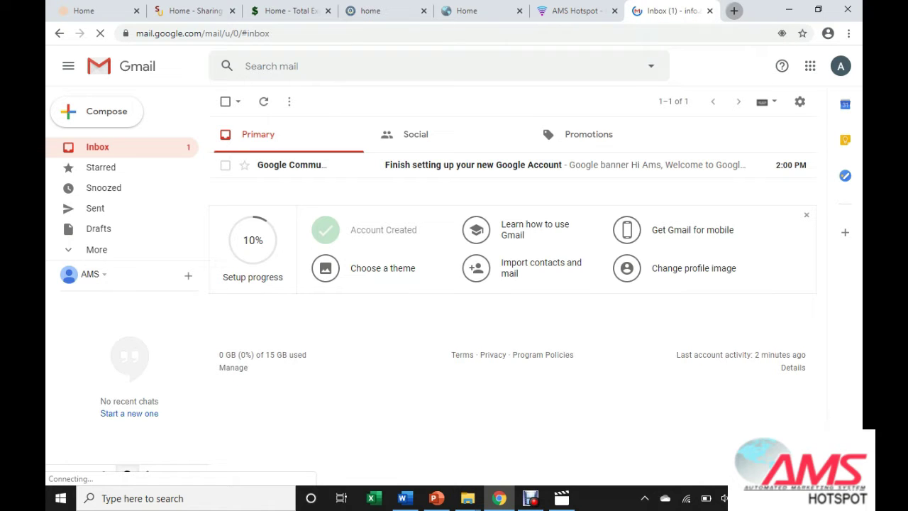
{"action": "left_click", "coordinate": [735, 11]}
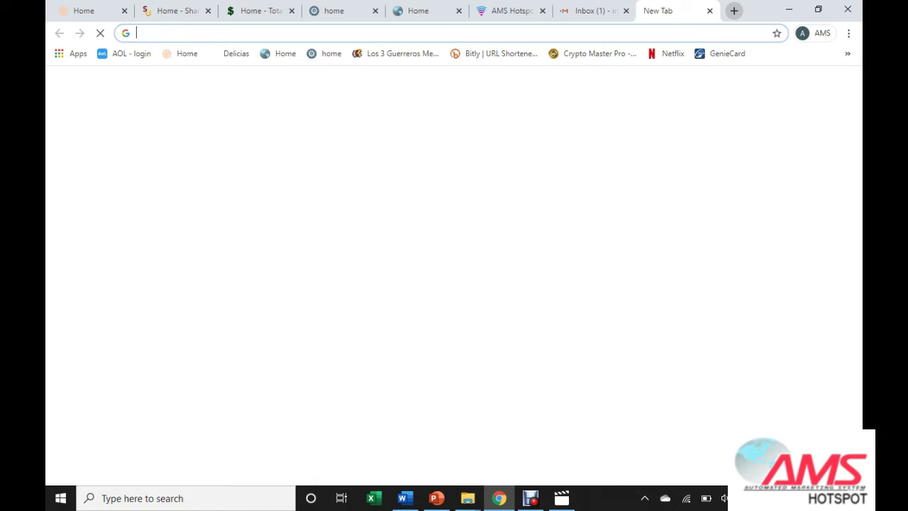
Search Google for 'google my business' and open the Google My Business result.
{"action": "type", "text": "g"}
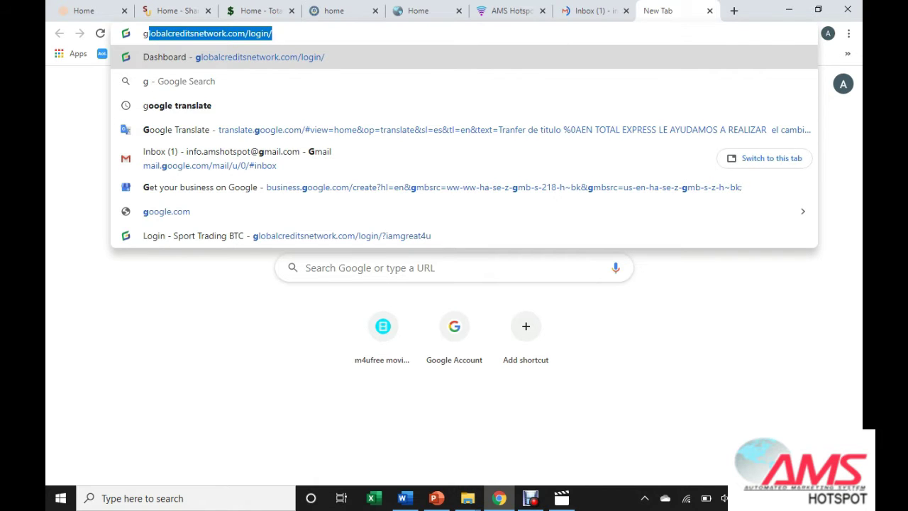
{"action": "type", "text": "oogle m"}
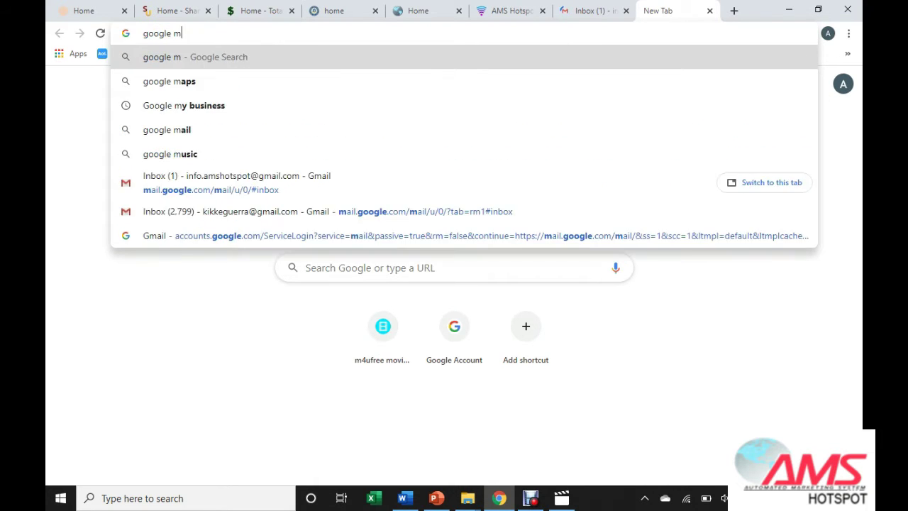
{"action": "type", "text": "y business"}
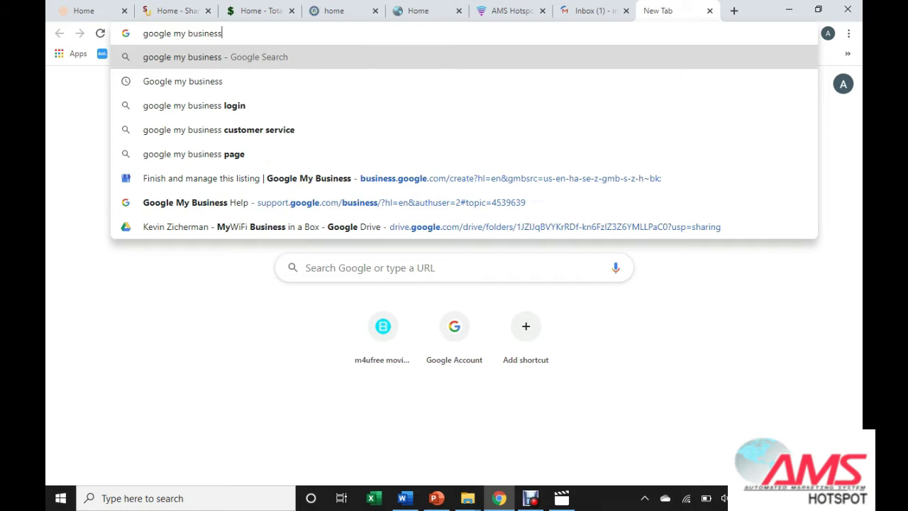
{"action": "key", "text": "Return"}
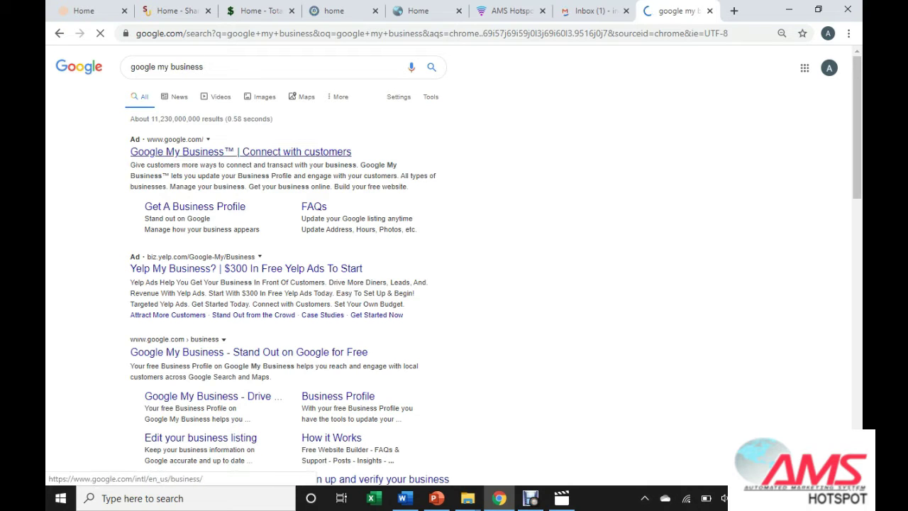
{"action": "left_click", "coordinate": [240, 152]}
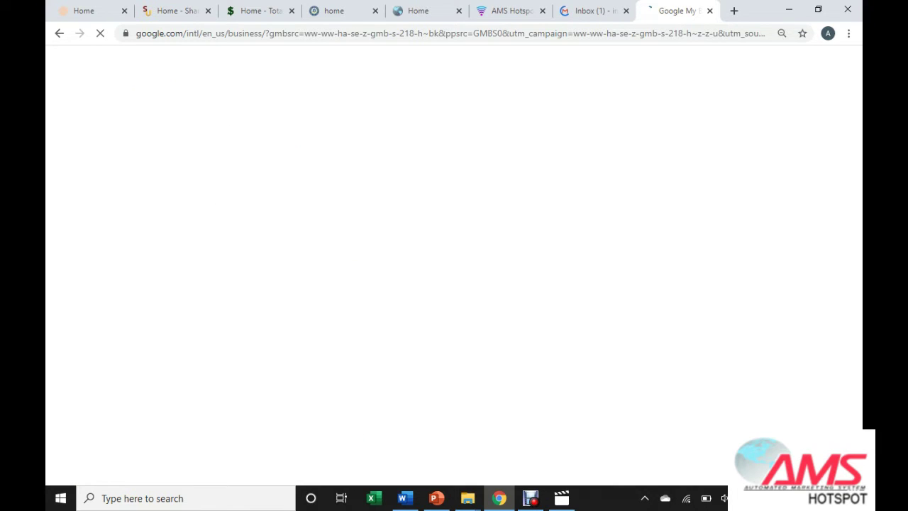
{"action": "left_click", "coordinate": [405, 498]}
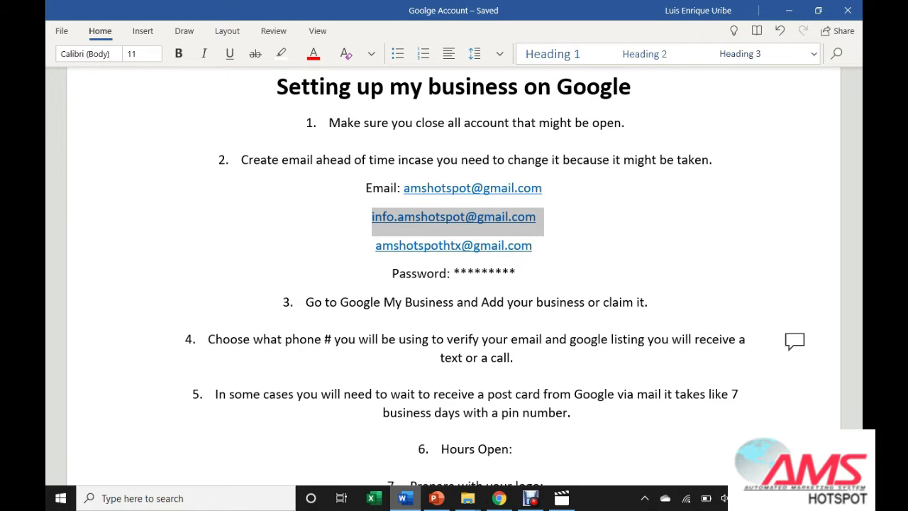
{"action": "scroll", "coordinate": [454, 284], "scroll_direction": "down", "scroll_amount": 3}
{"action": "left_click", "coordinate": [453, 117]}
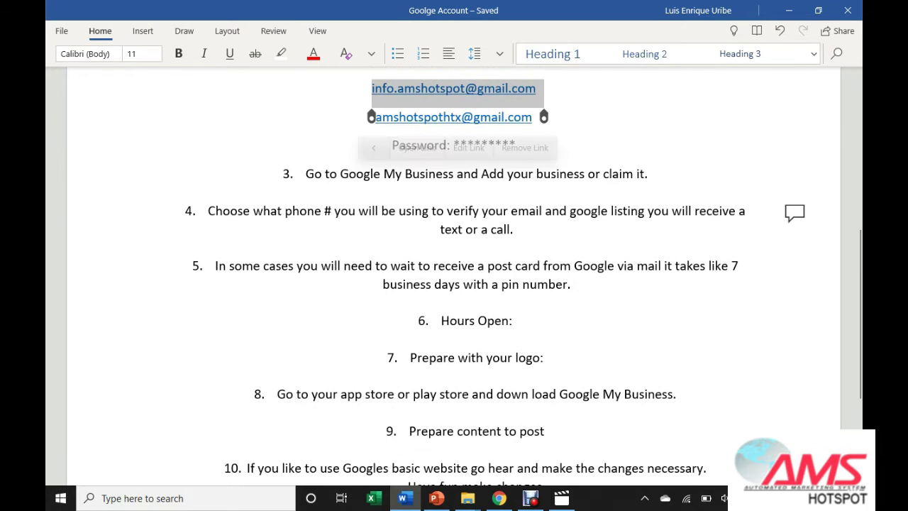
{"action": "triple_click", "coordinate": [475, 174]}
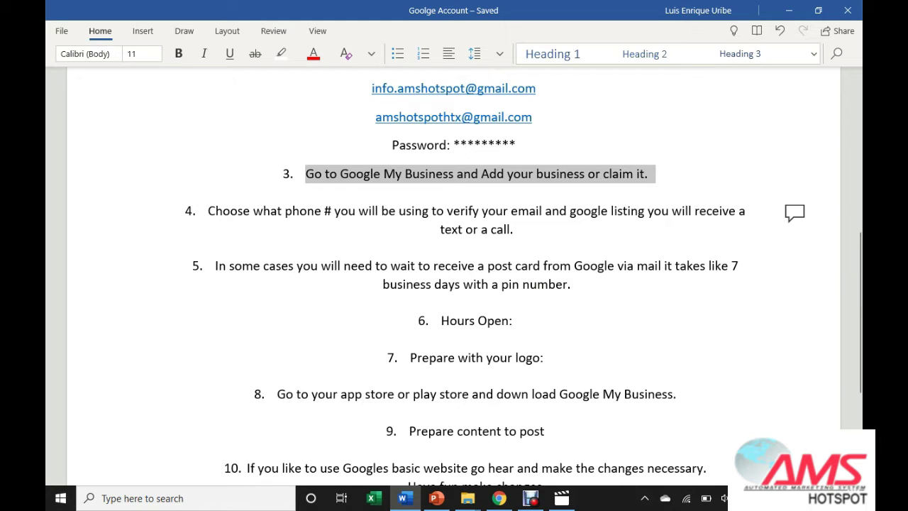
{"action": "left_click_drag", "start_coordinate": [208, 211], "coordinate": [740, 266]}
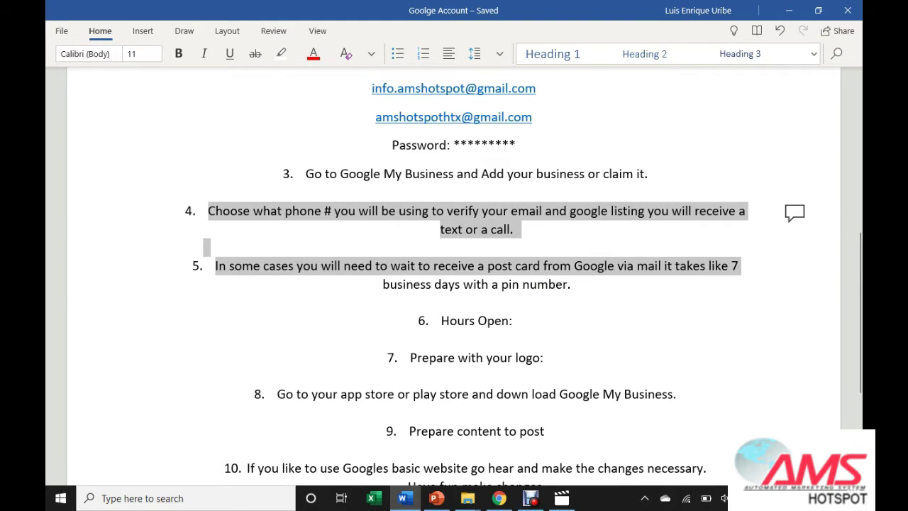
{"action": "left_click_drag", "start_coordinate": [207, 247], "coordinate": [204, 303]}
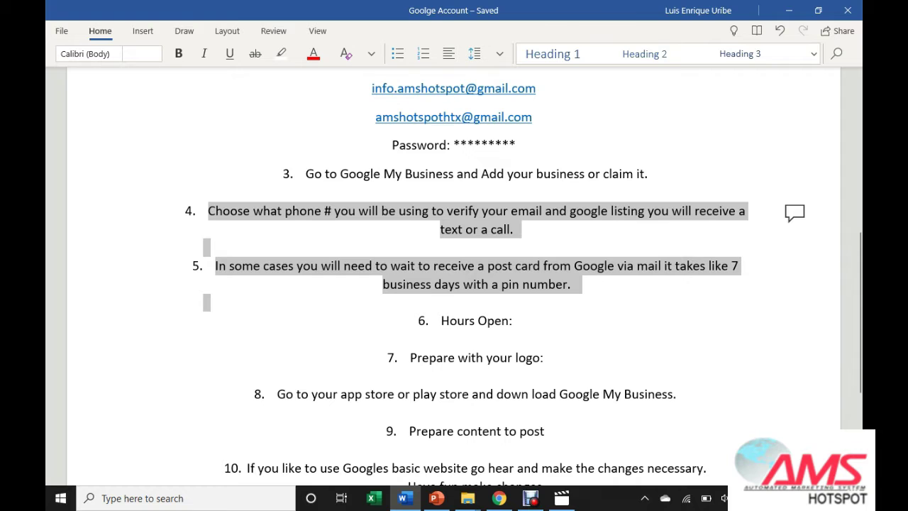
{"action": "left_click", "coordinate": [203, 303]}
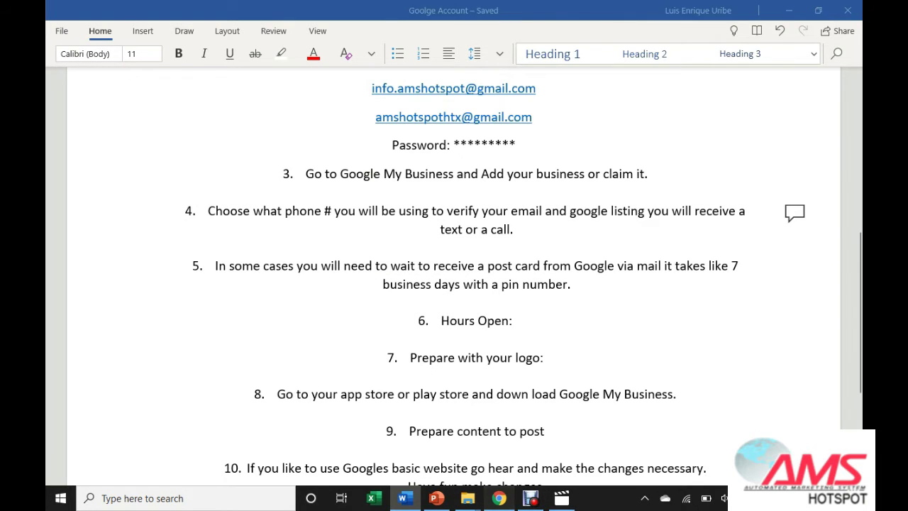
{"action": "left_click", "coordinate": [500, 498]}
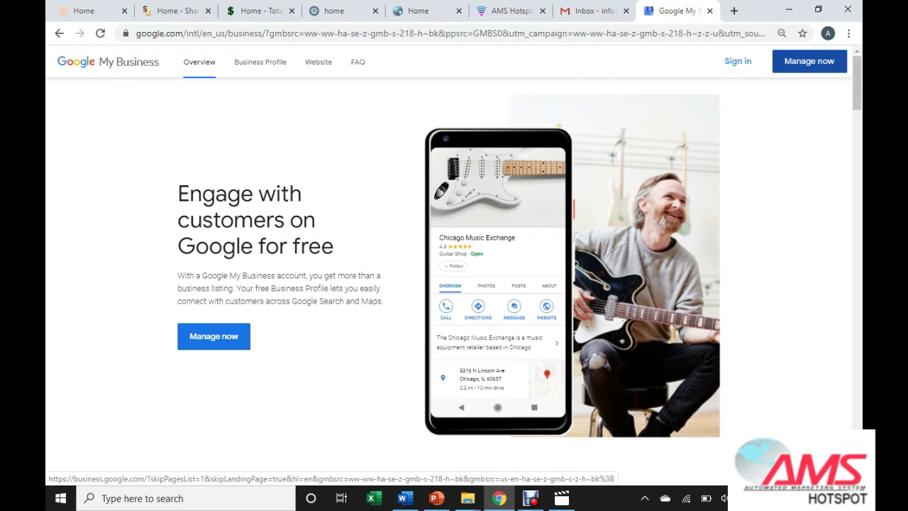
Start a new business listing named 'AMS HOTSPOT' through Manage now and Add your business.
{"action": "left_click", "coordinate": [809, 61]}
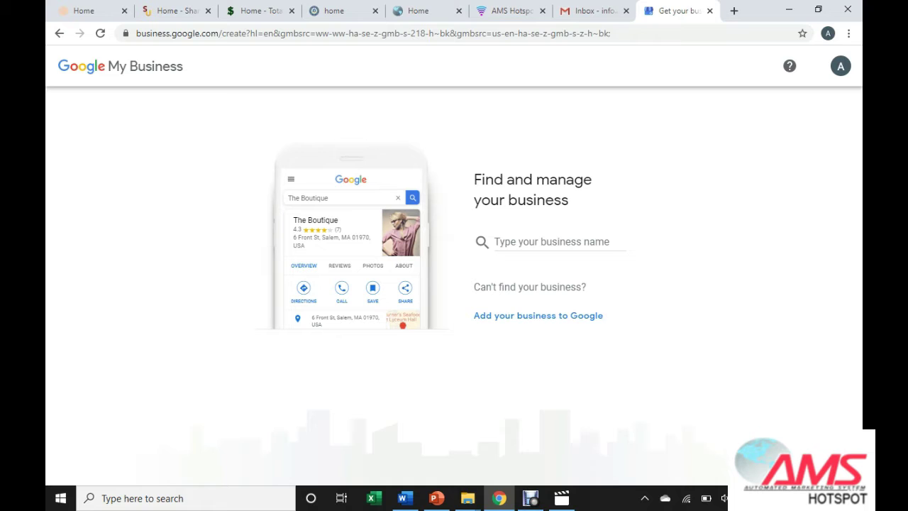
{"action": "left_click", "coordinate": [538, 315]}
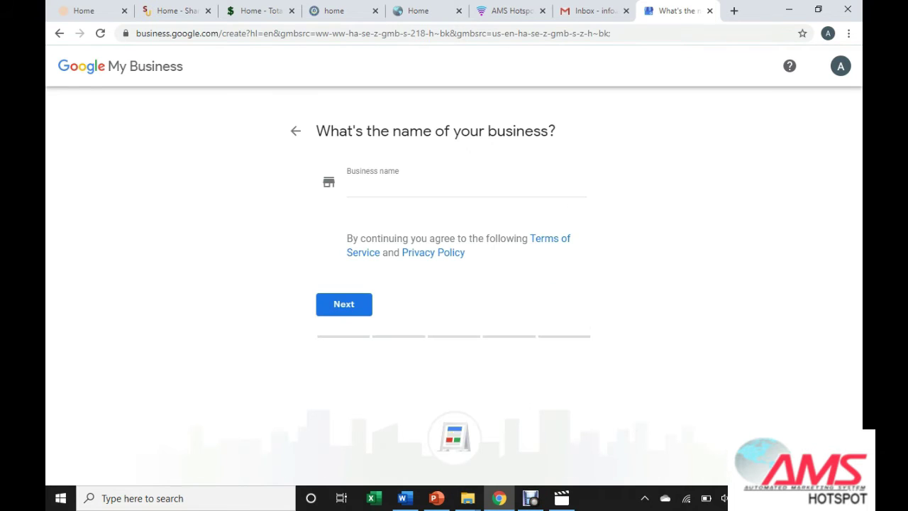
{"action": "left_click", "coordinate": [466, 188]}
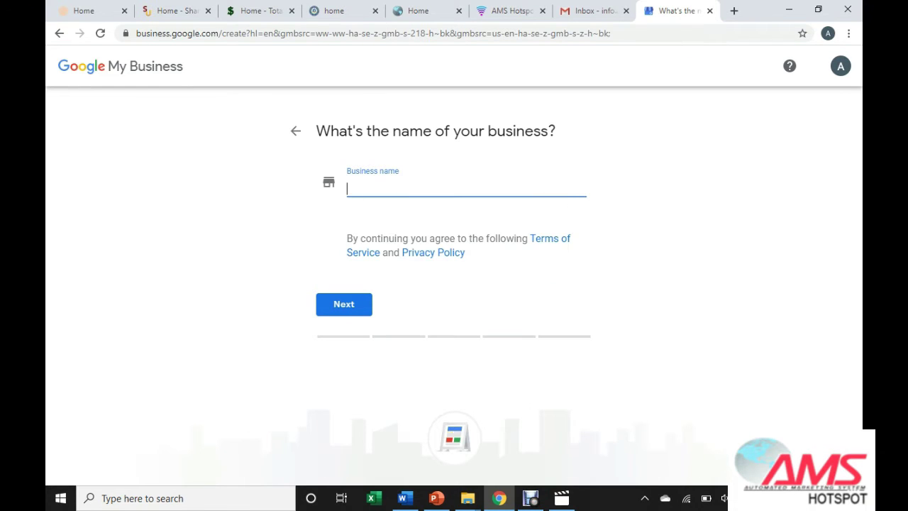
{"action": "type", "text": "A"}
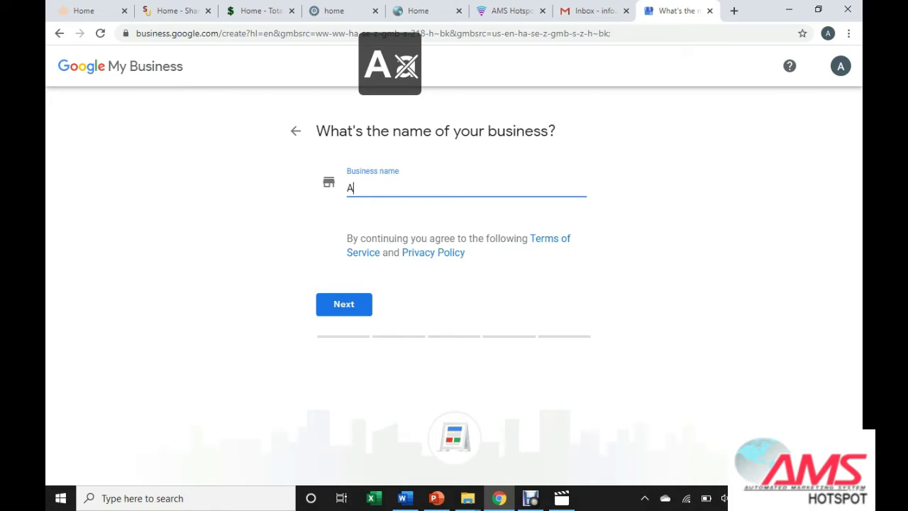
{"action": "type", "text": "MS "}
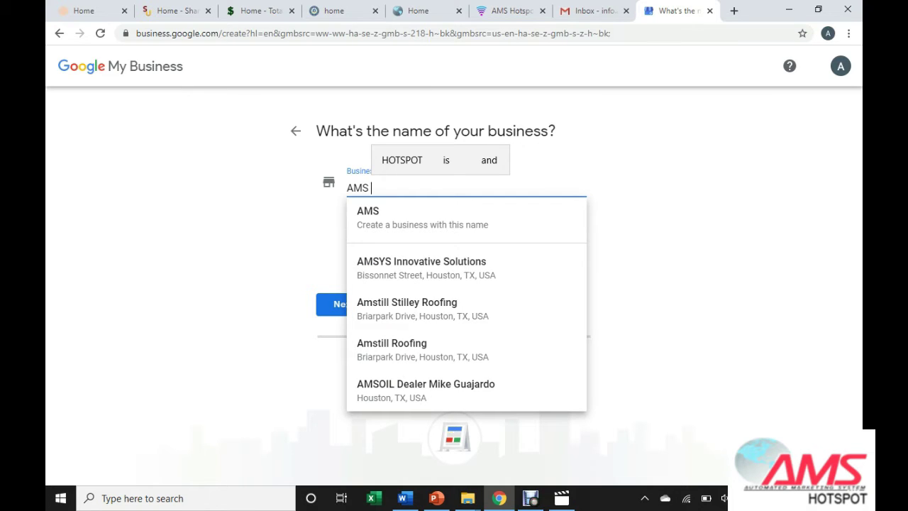
{"action": "type", "text": "HOTSPOT"}
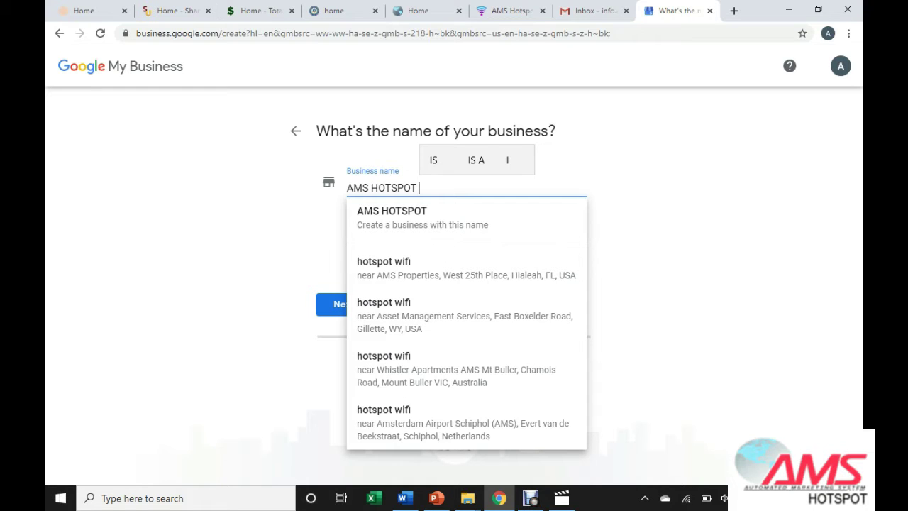
{"action": "key", "text": "Tab"}
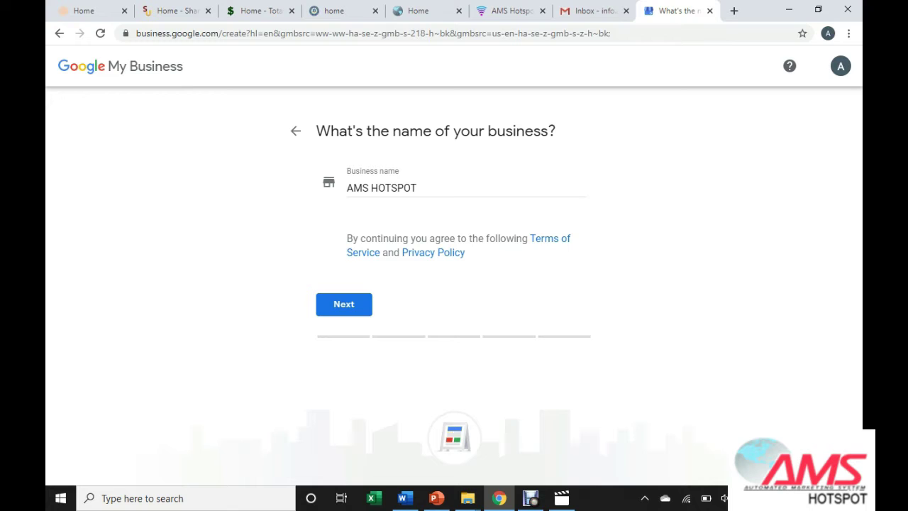
{"action": "key", "text": "Return"}
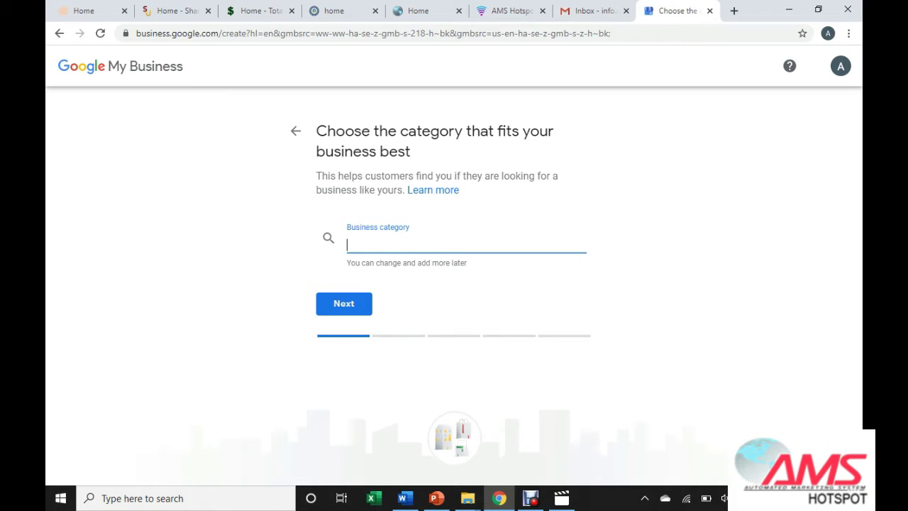
Choose 'Business management consultant' as the business category and continue.
{"action": "type", "text": "B"}
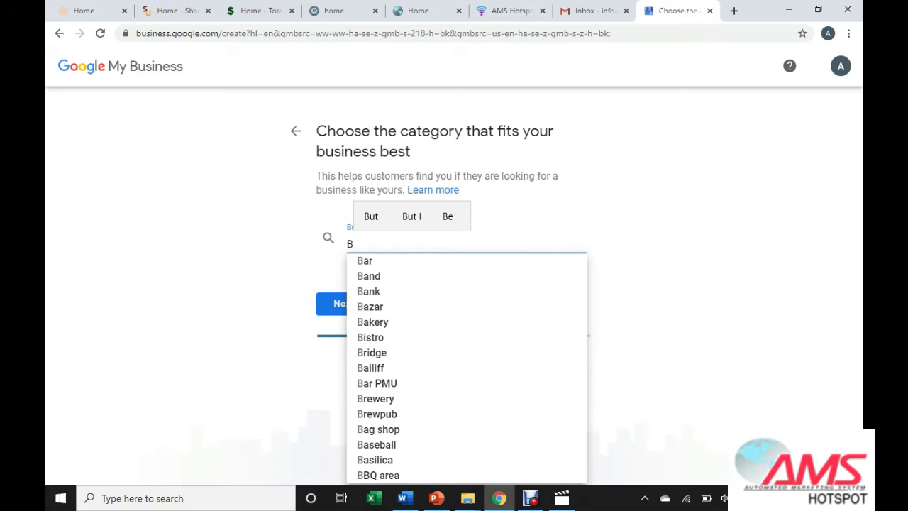
{"action": "type", "text": "UIS"}
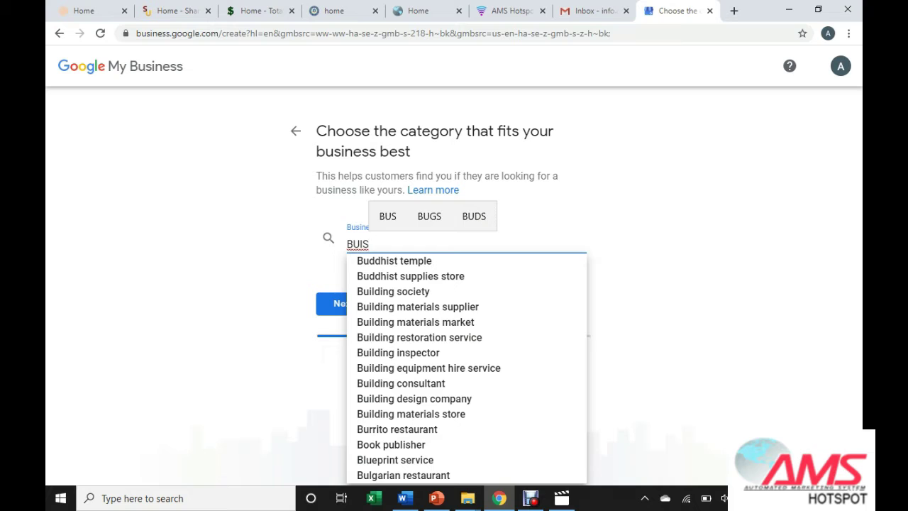
{"action": "type", "text": "INES"}
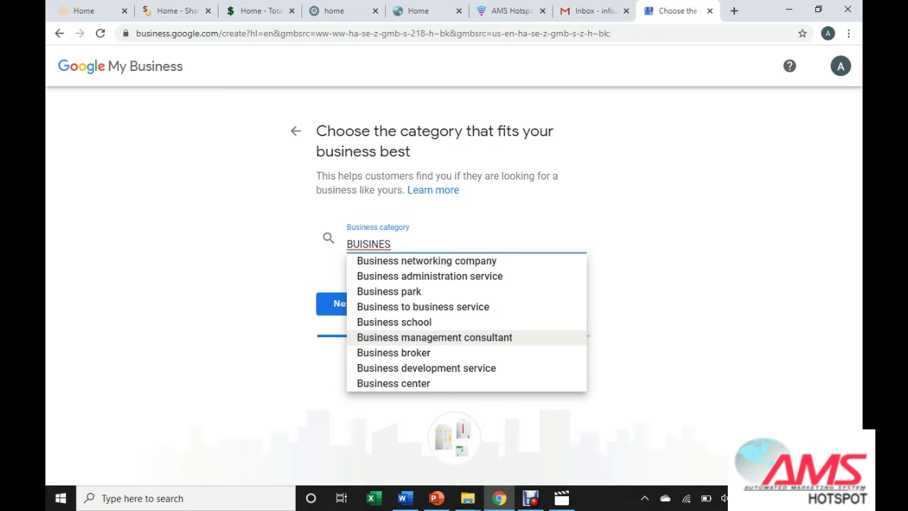
{"action": "key", "text": "Return"}
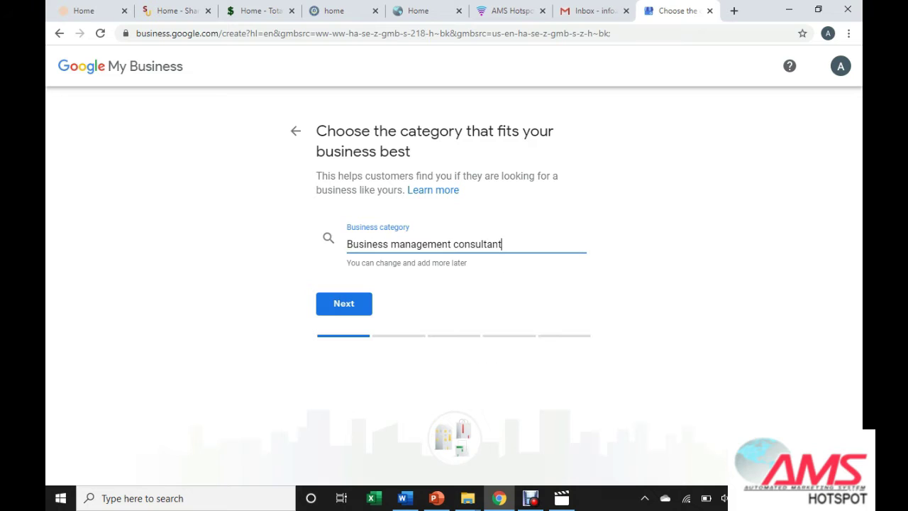
{"action": "key", "text": "Return"}
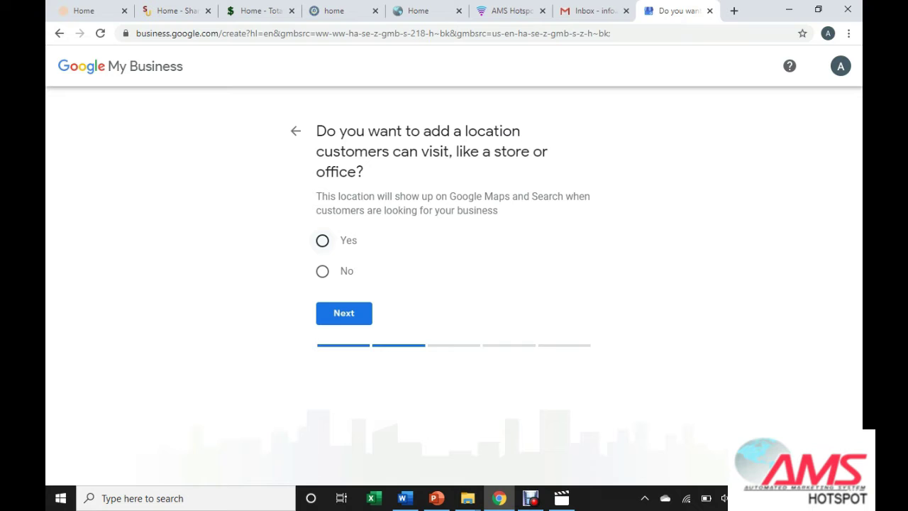
Answer No to a visitable location and add Houston, TX, USA as the service area.
{"action": "left_click", "coordinate": [323, 271]}
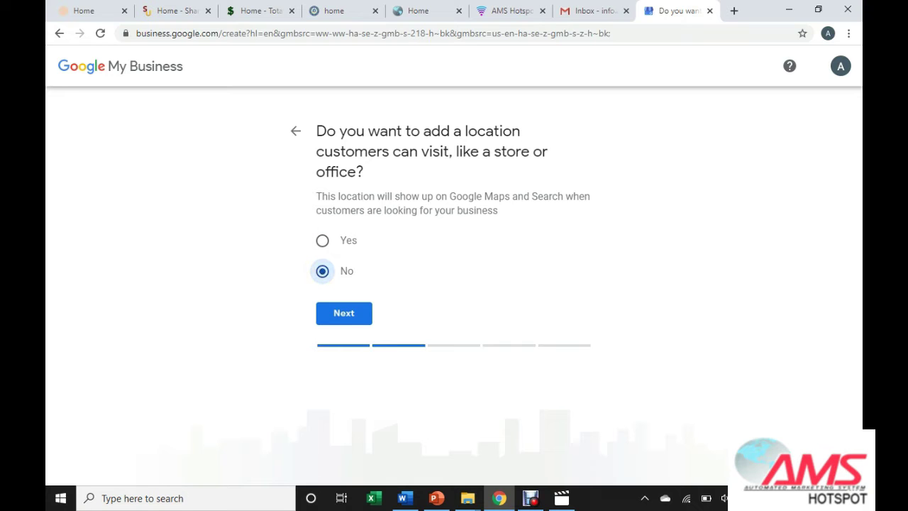
{"action": "key", "text": "Return"}
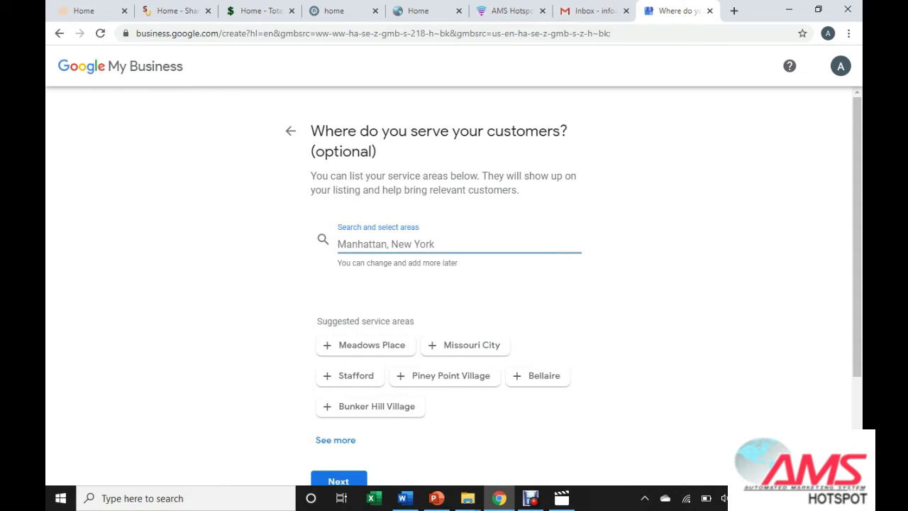
{"action": "type", "text": "h"}
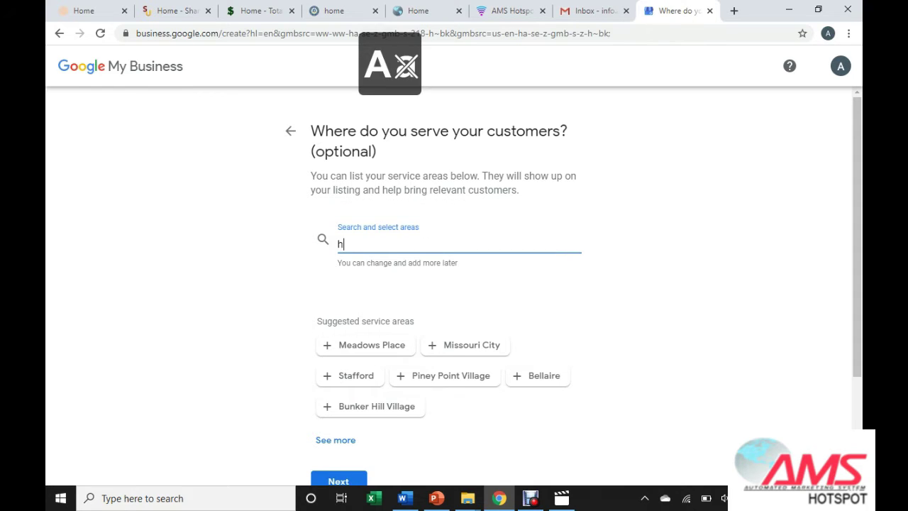
{"action": "key", "text": "BackSpace"}
{"action": "type", "text": "Houston"}
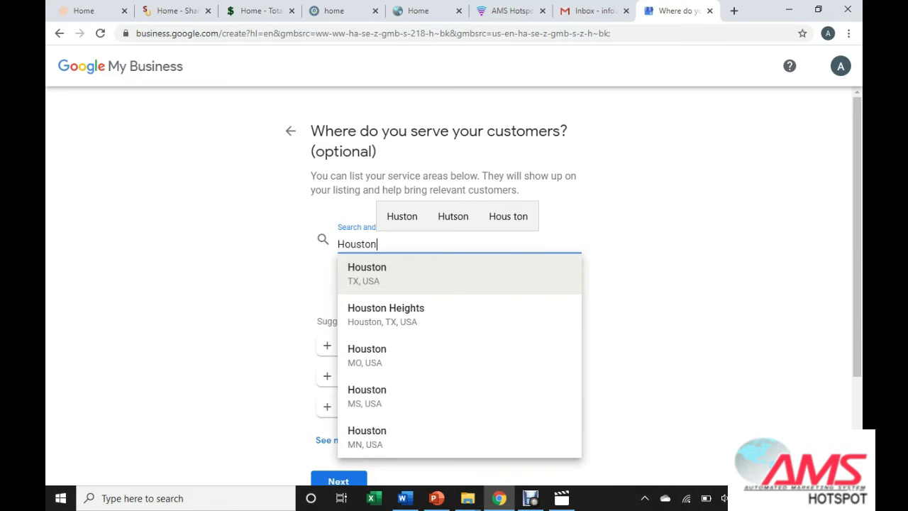
{"action": "key", "text": "Return"}
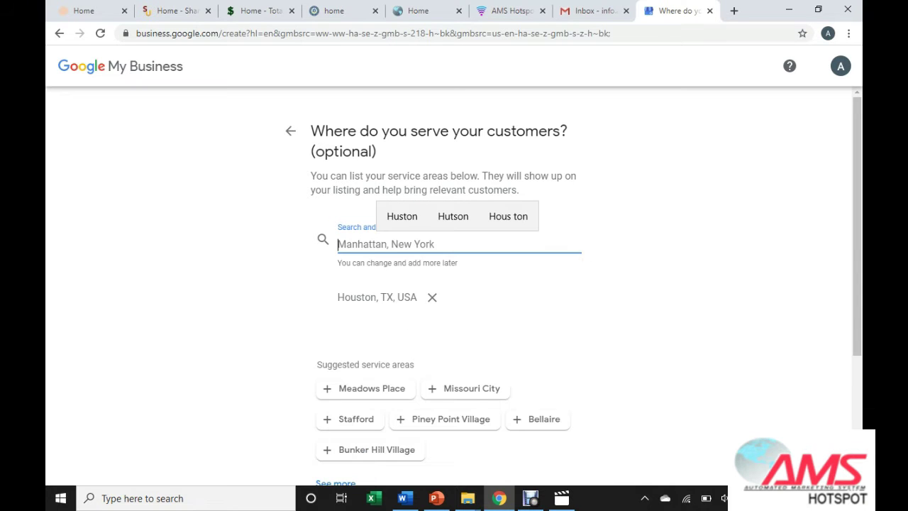
{"action": "scroll", "coordinate": [454, 283], "scroll_direction": "down", "scroll_amount": 2}
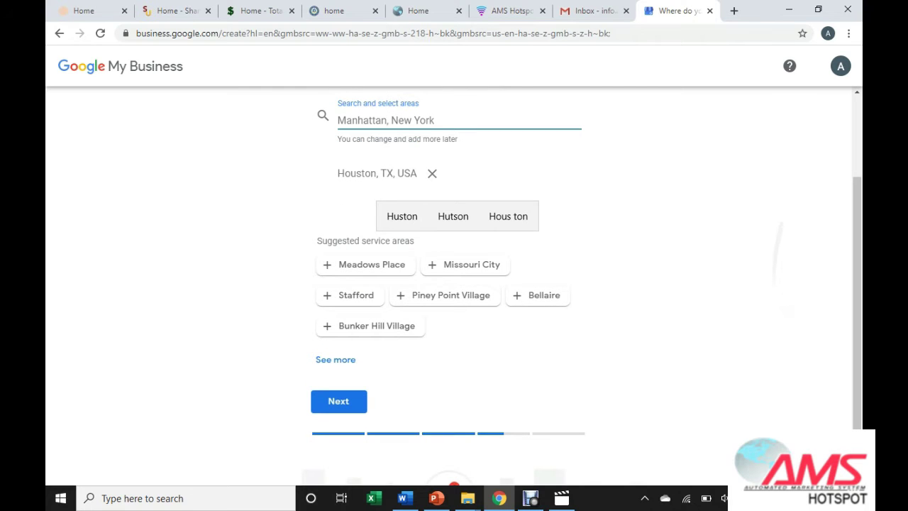
{"action": "scroll", "coordinate": [454, 284], "scroll_direction": "down", "scroll_amount": 1}
{"action": "left_click", "coordinate": [338, 378]}
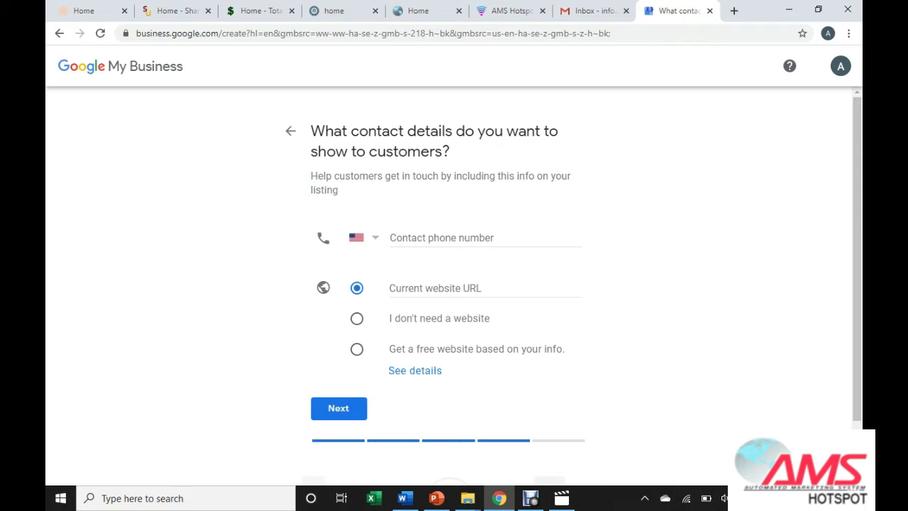
Enter the business phone number and copy the AMS Hotspot website address.
{"action": "left_click", "coordinate": [485, 238]}
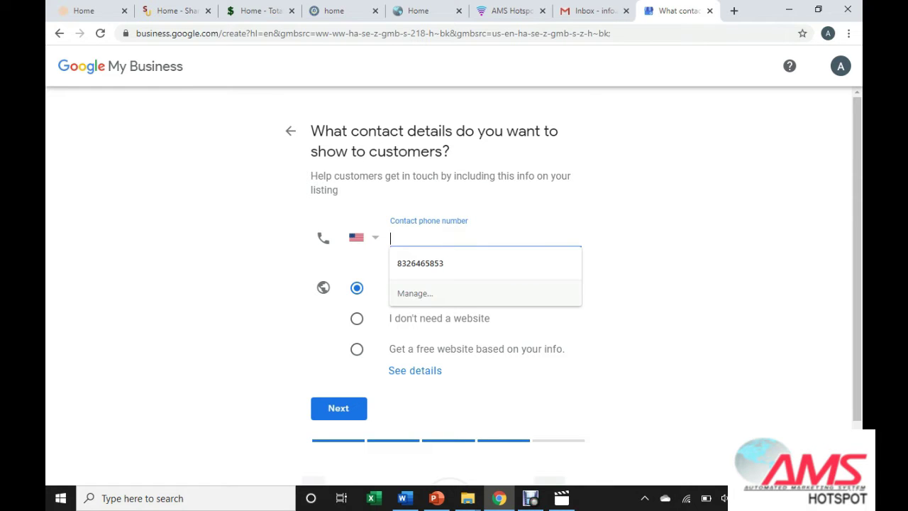
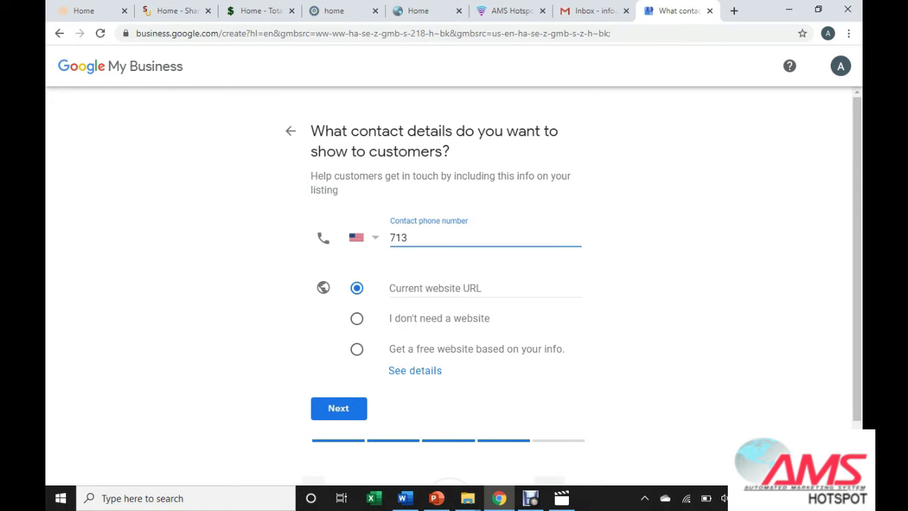
{"action": "left_click", "coordinate": [510, 11]}
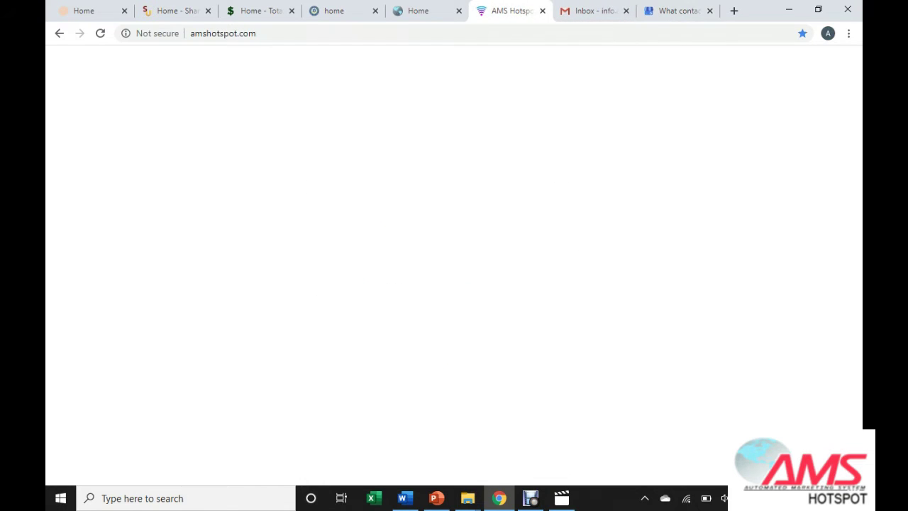
{"action": "key", "text": "ctrl+l"}
{"action": "key", "text": "ctrl+c"}
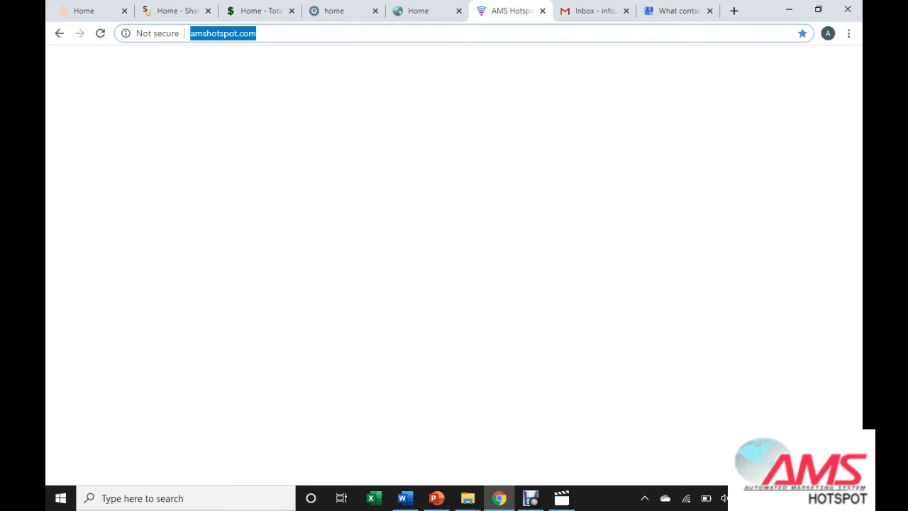
{"action": "key", "text": "ctrl+Tab"}
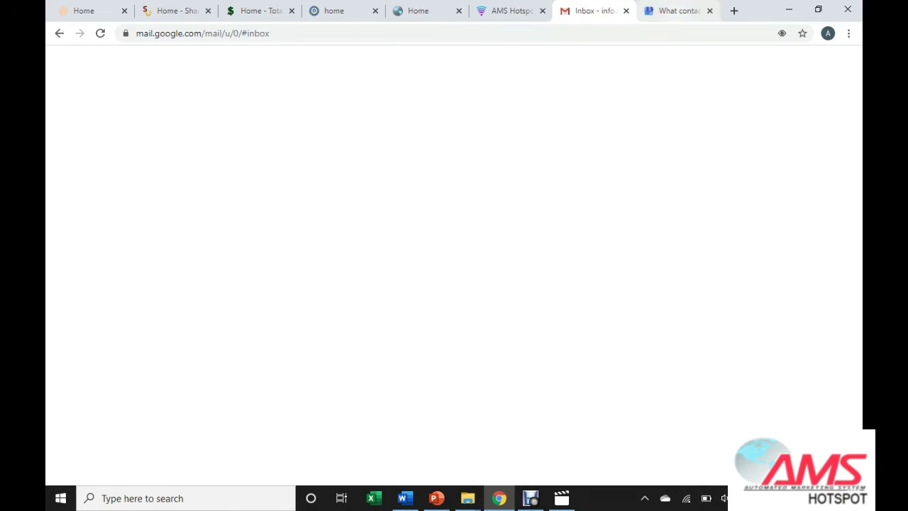
{"action": "key", "text": "ctrl+Tab"}
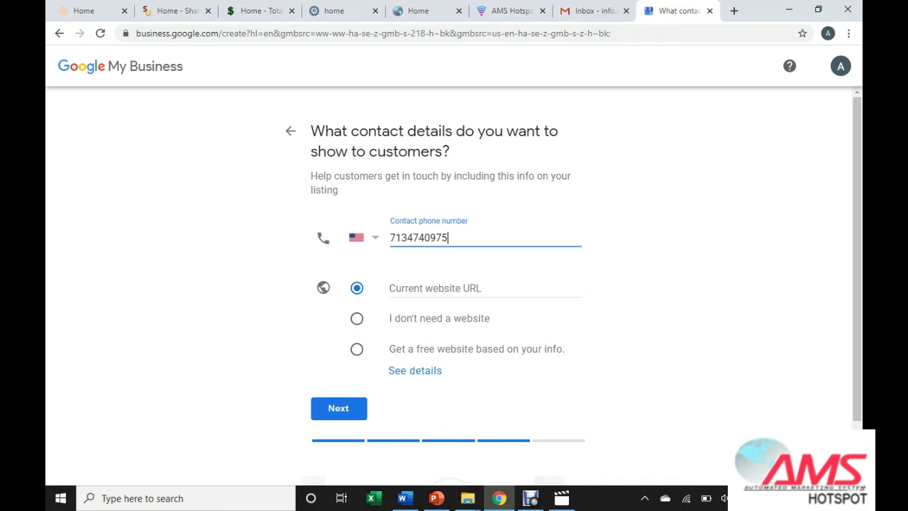
{"action": "left_click", "coordinate": [447, 288]}
{"action": "right_click", "coordinate": [447, 288]}
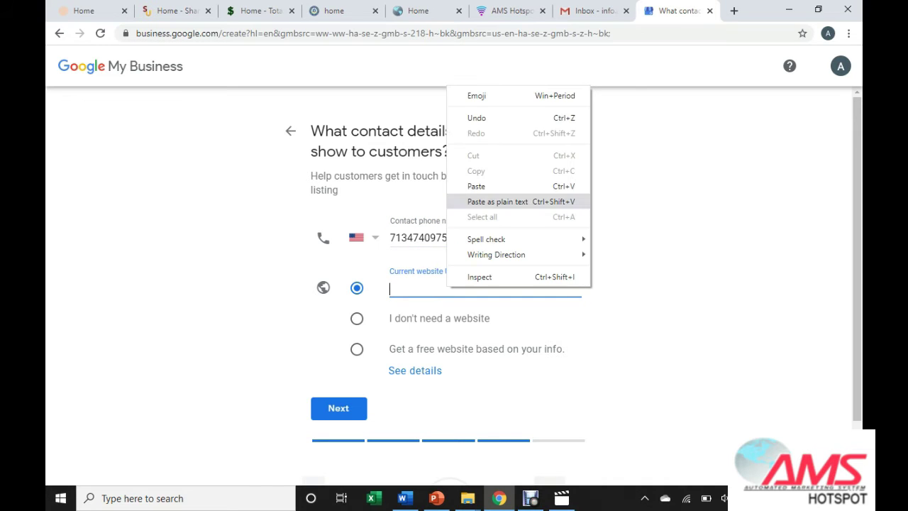
{"action": "left_click", "coordinate": [490, 186]}
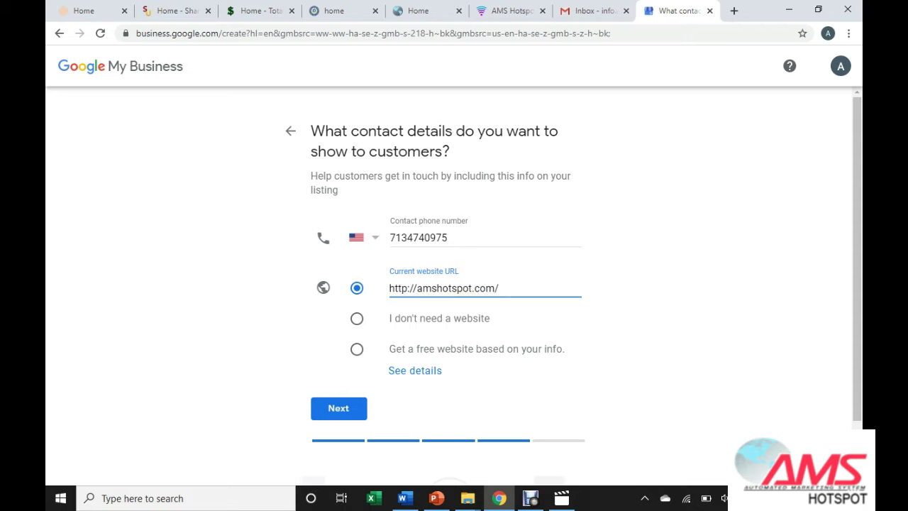
{"action": "key", "text": "Return"}
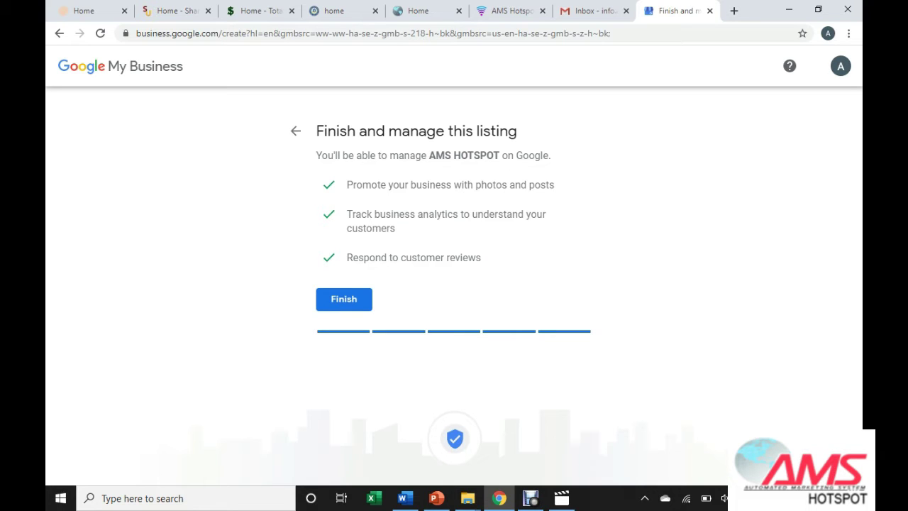
Finish the AMS HOTSPOT listing and choose Verify later to reach the dashboard.
{"action": "key", "text": "Return"}
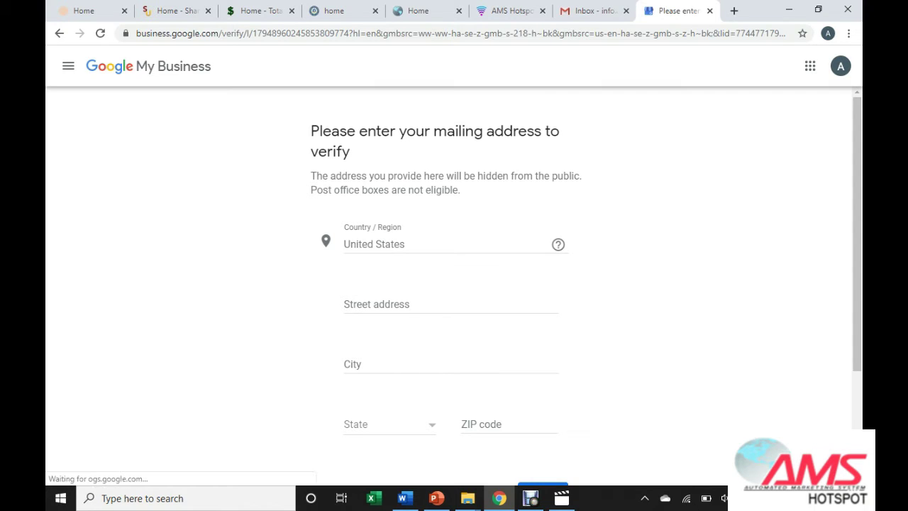
{"action": "scroll", "coordinate": [454, 284], "scroll_direction": "down", "scroll_amount": 2}
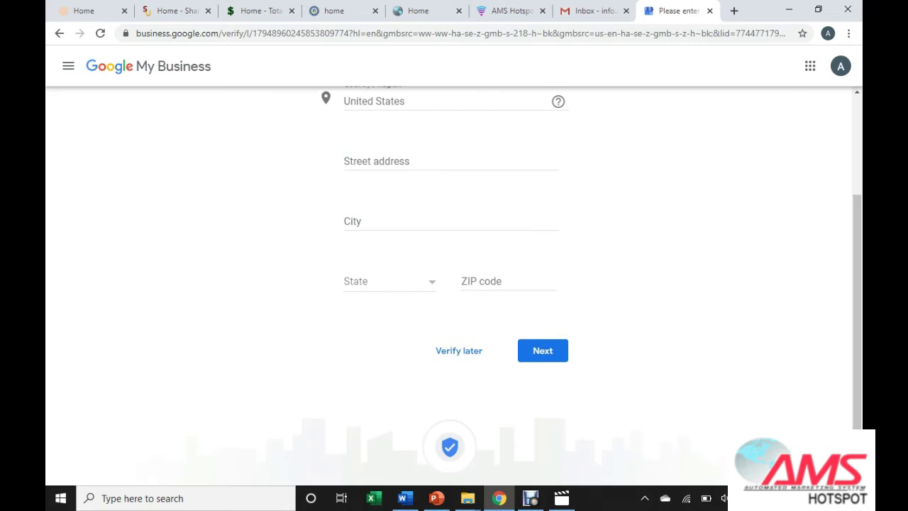
{"action": "scroll", "coordinate": [784, 291], "scroll_direction": "up", "scroll_amount": 1}
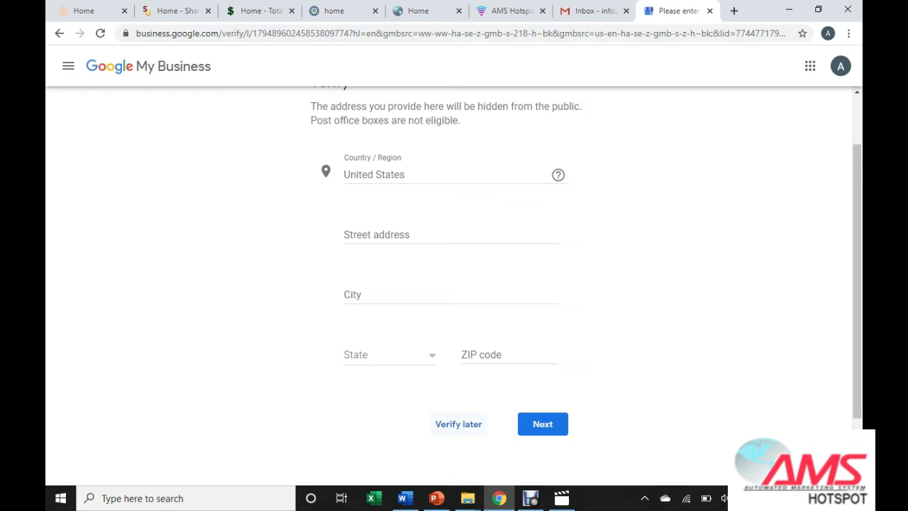
{"action": "left_click", "coordinate": [458, 423]}
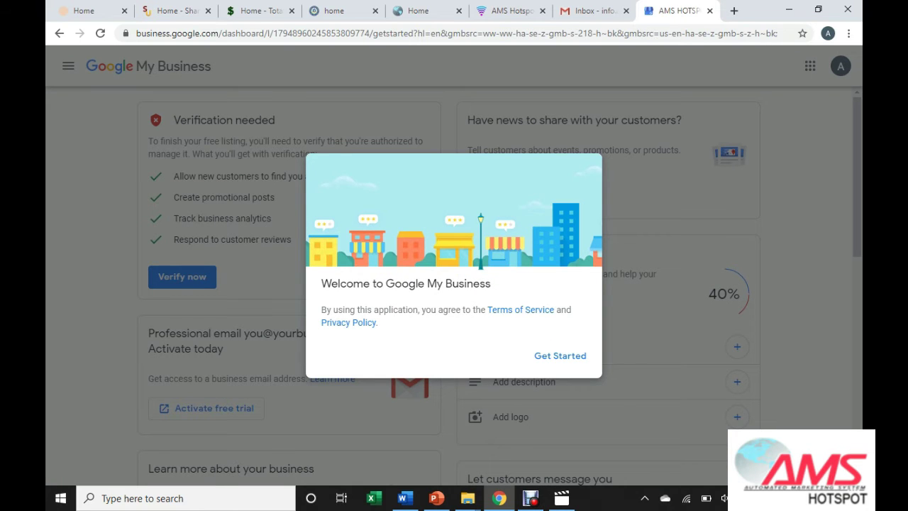
Dismiss the welcome dialog, choose Add hours, and bring the Word setup notes forward.
{"action": "left_click", "coordinate": [560, 355]}
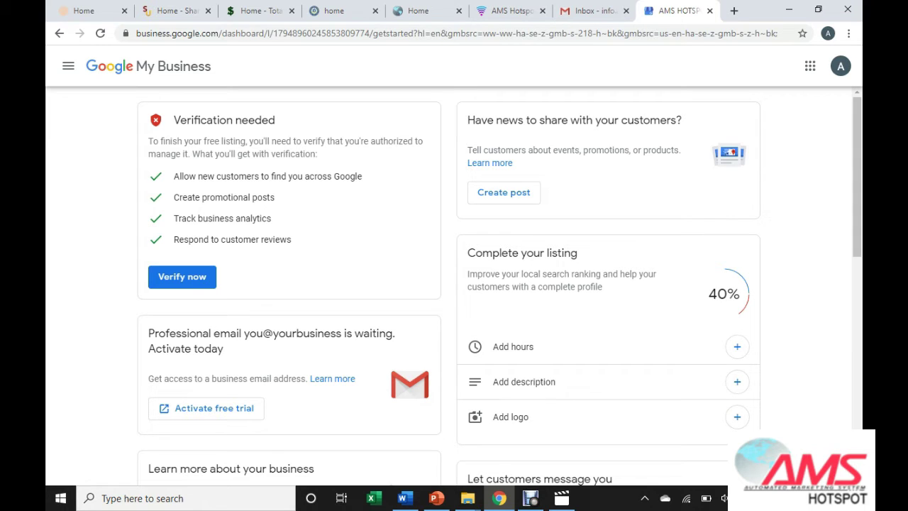
{"action": "scroll", "coordinate": [454, 284], "scroll_direction": "down", "scroll_amount": 2}
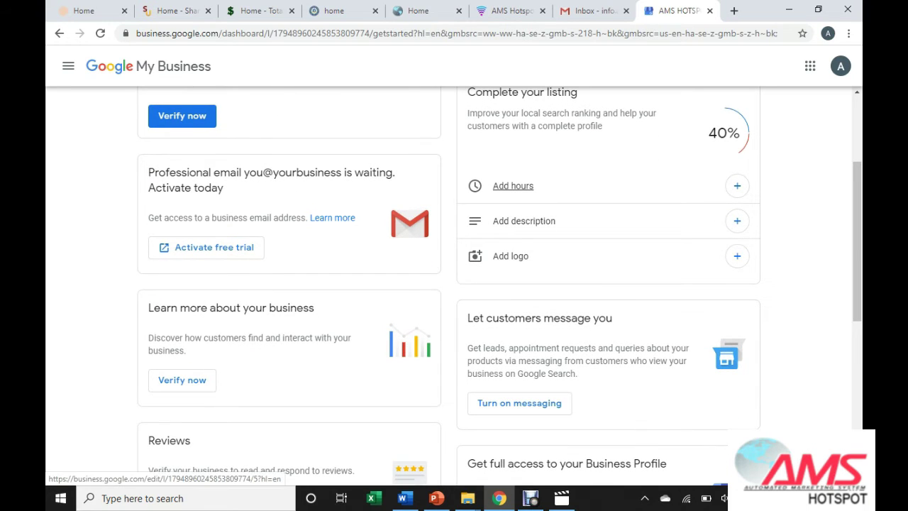
{"action": "left_click", "coordinate": [513, 185]}
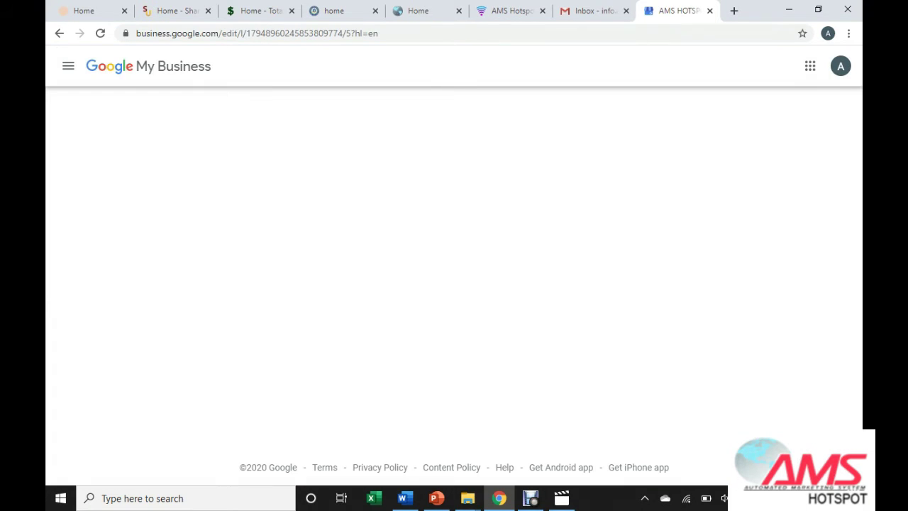
{"action": "key", "text": "alt+Tab"}
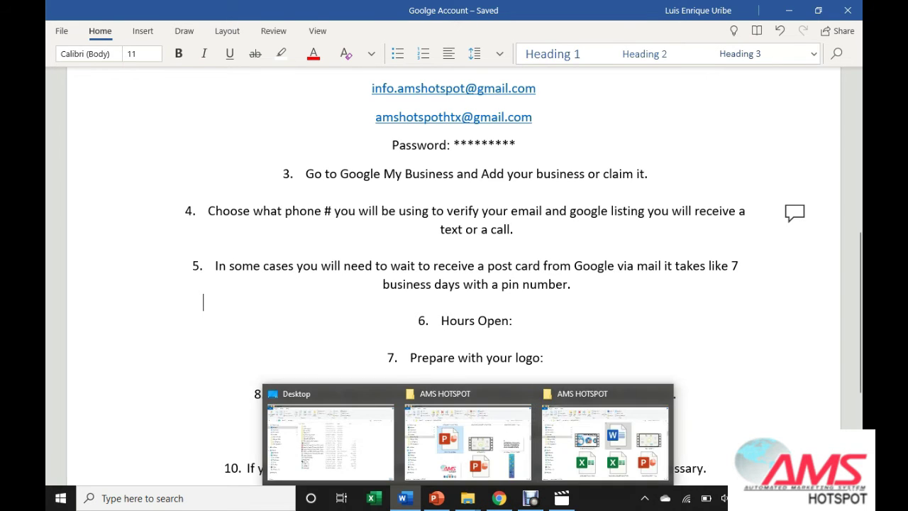
Scroll the Word notes to step 10, then go back to the Chrome hours editor.
{"action": "left_click_drag", "start_coordinate": [410, 357], "coordinate": [515, 358]}
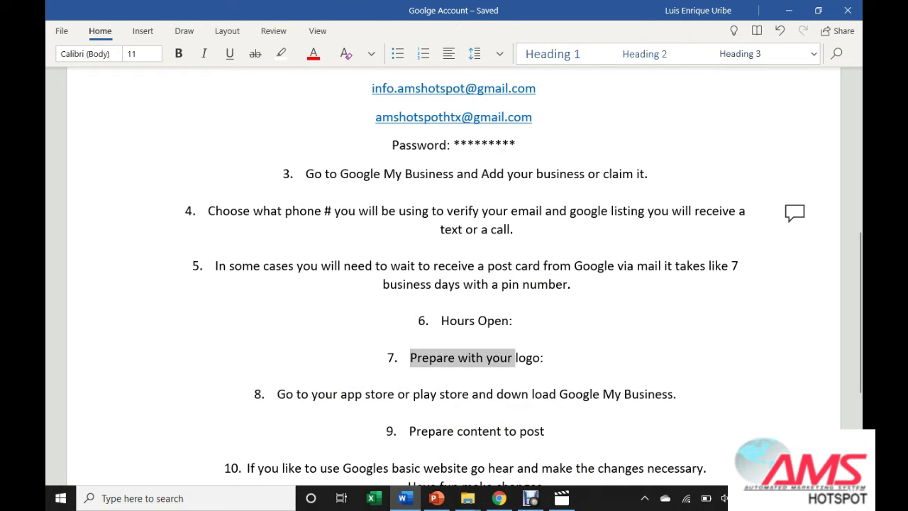
{"action": "scroll", "coordinate": [515, 358], "scroll_direction": "down", "scroll_amount": 4}
{"action": "left_click", "coordinate": [515, 331]}
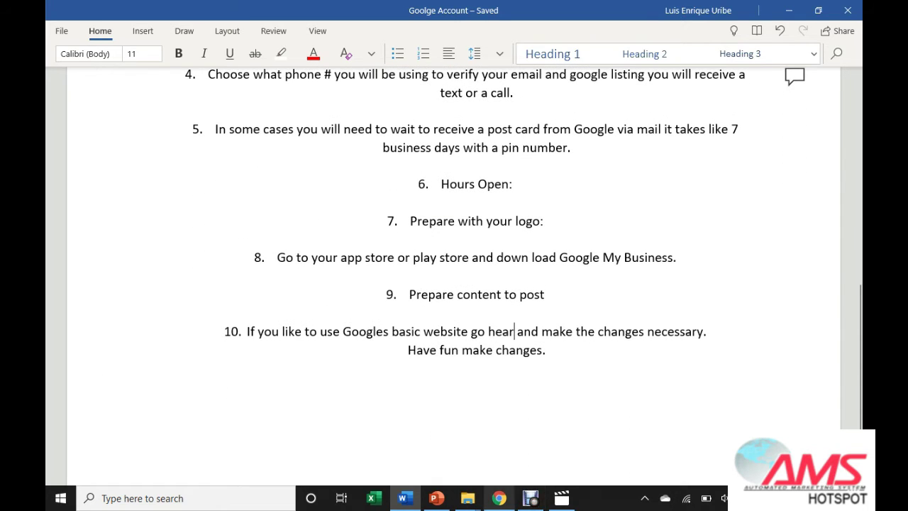
{"action": "left_click", "coordinate": [499, 498]}
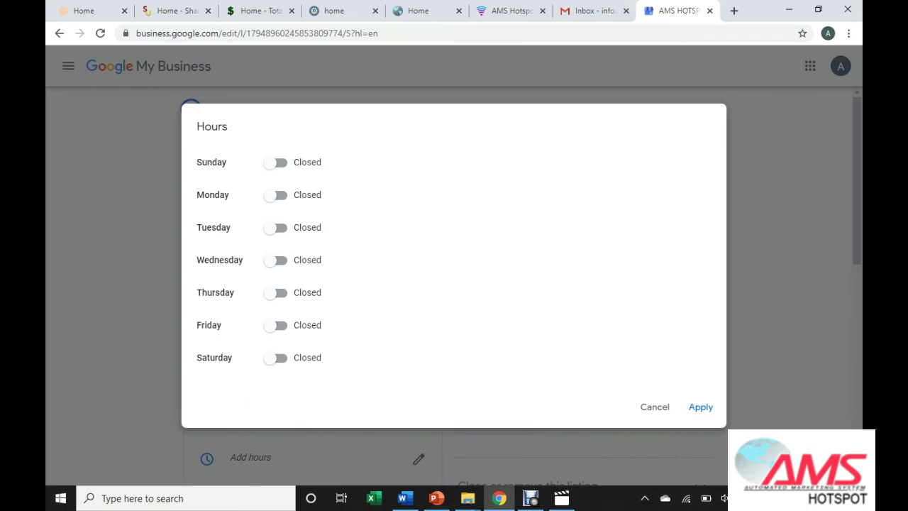
Mark all seven days, Sunday through Saturday, as open.
{"action": "left_click", "coordinate": [276, 162]}
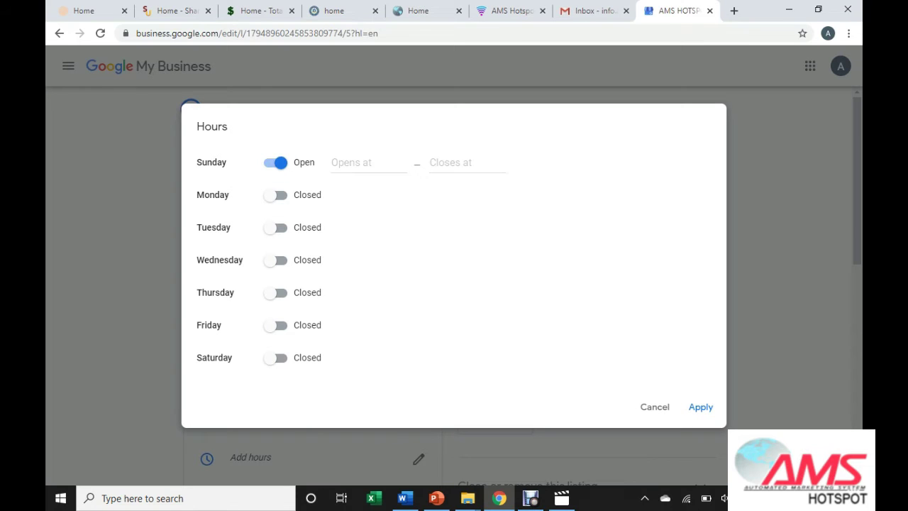
{"action": "left_click", "coordinate": [276, 195]}
{"action": "left_click", "coordinate": [275, 227]}
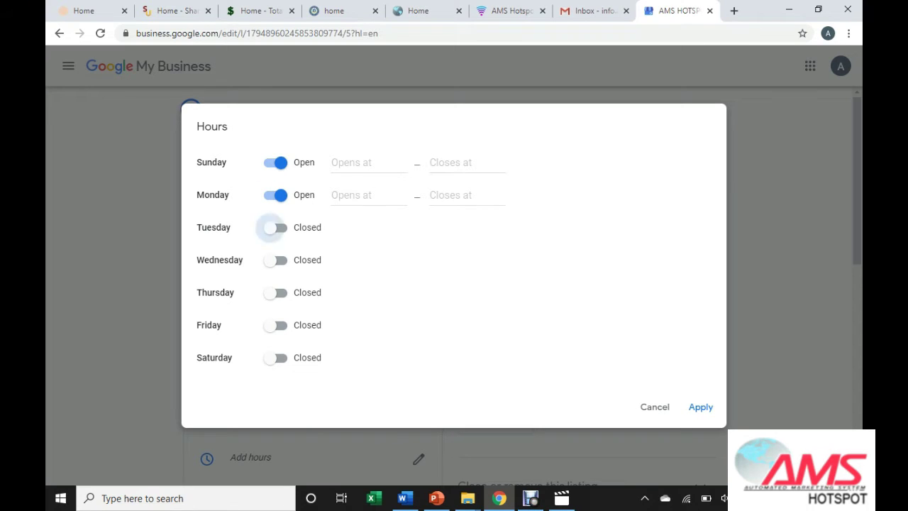
{"action": "left_click", "coordinate": [275, 260]}
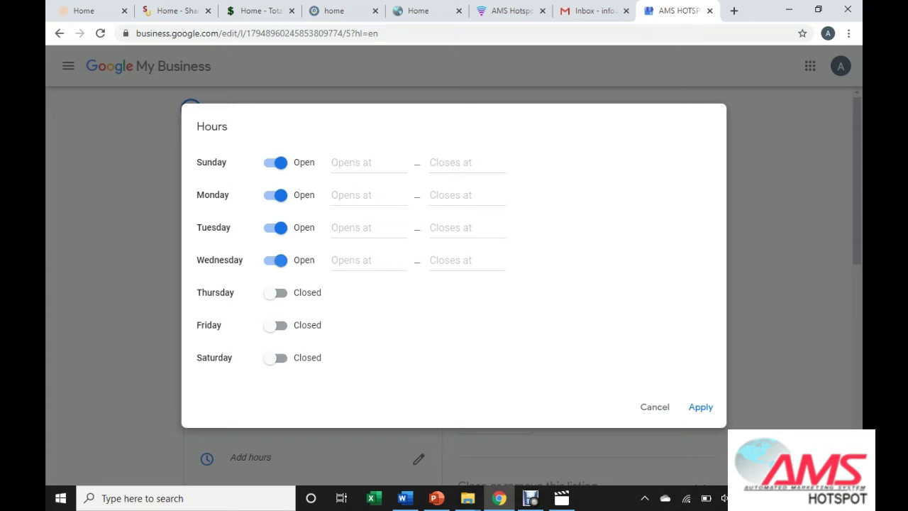
{"action": "left_click", "coordinate": [275, 293]}
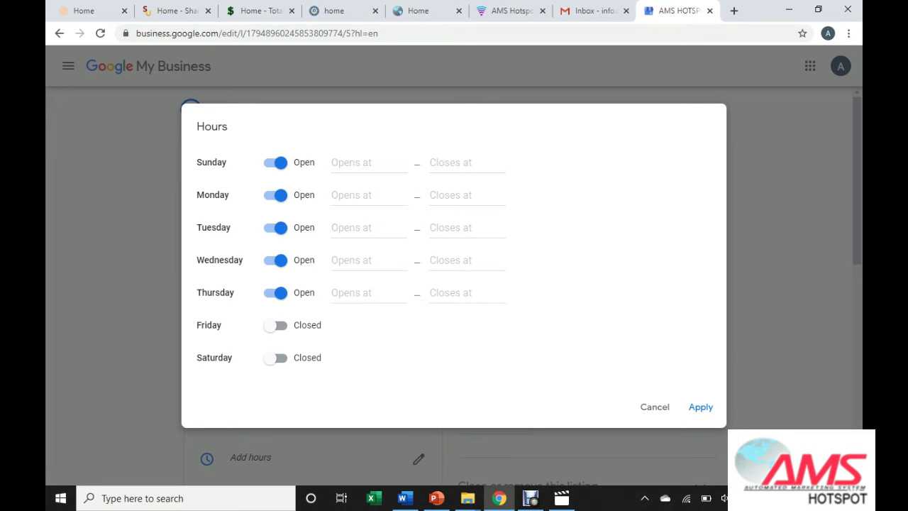
{"action": "left_click", "coordinate": [275, 326]}
{"action": "left_click", "coordinate": [275, 359]}
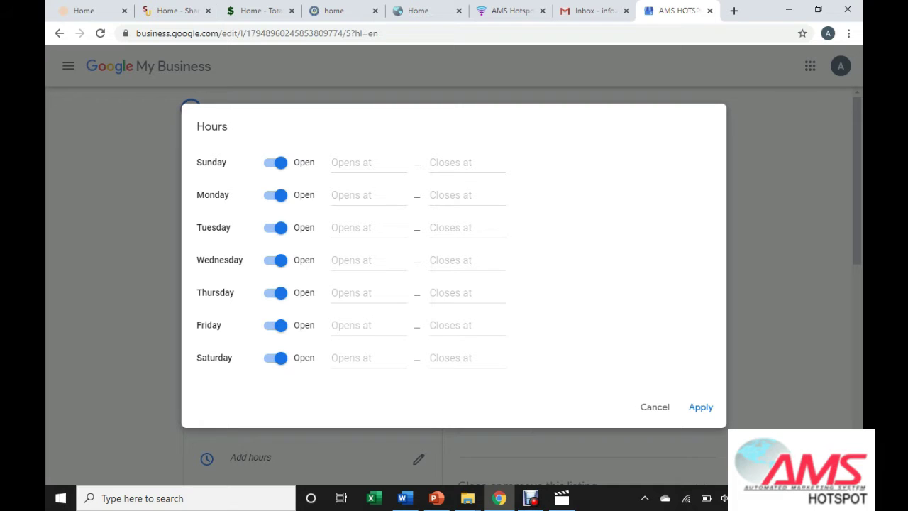
Set Sunday, Monday and Tuesday to open 24 hours.
{"action": "left_click", "coordinate": [352, 163]}
{"action": "left_click", "coordinate": [340, 189]}
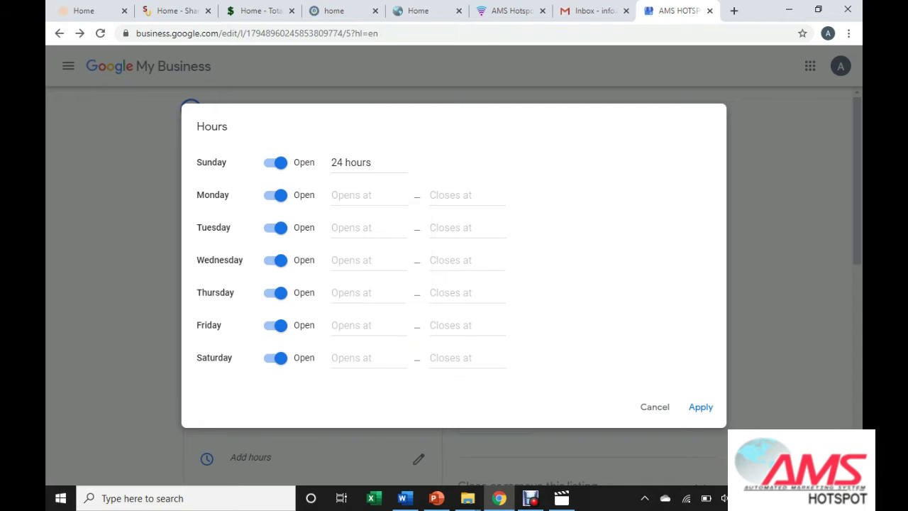
{"action": "left_click", "coordinate": [351, 195]}
{"action": "left_click", "coordinate": [361, 223]}
{"action": "left_click", "coordinate": [352, 228]}
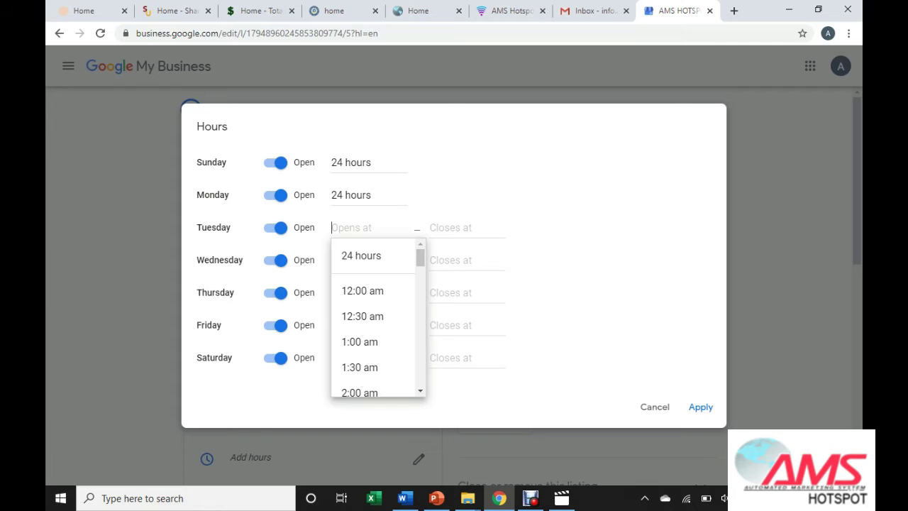
{"action": "key", "text": "Down"}
{"action": "key", "text": "Up"}
{"action": "key", "text": "Return"}
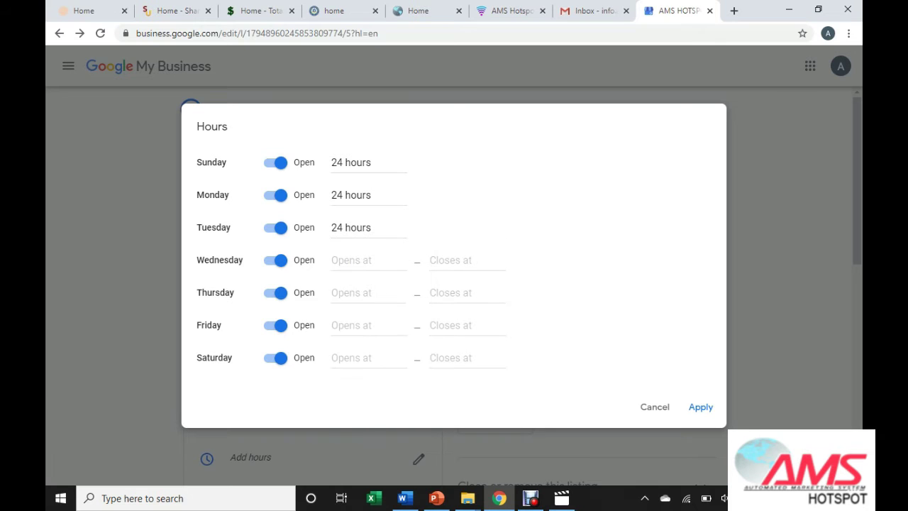
Set Wednesday through Saturday to 24 hours and apply the weekly hours.
{"action": "left_click", "coordinate": [351, 260]}
{"action": "key", "text": "Return"}
{"action": "left_click", "coordinate": [351, 293]}
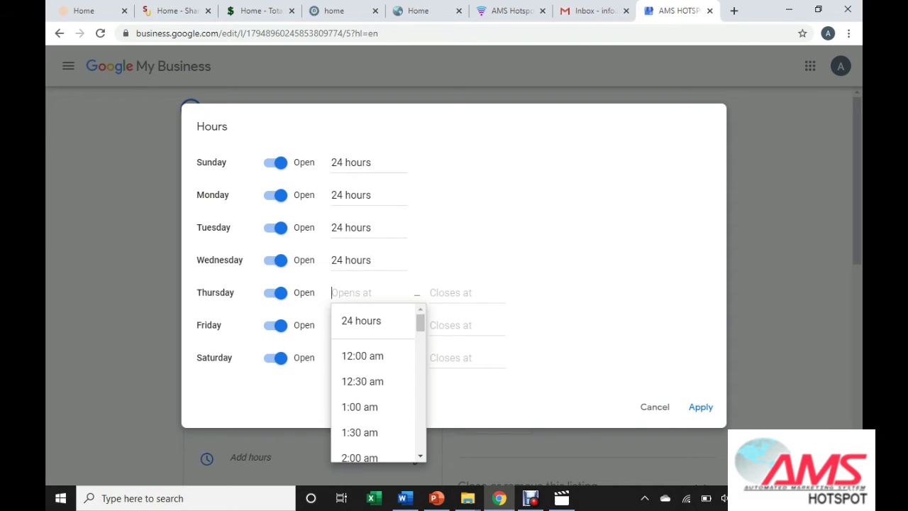
{"action": "key", "text": "Return"}
{"action": "left_click", "coordinate": [352, 325]}
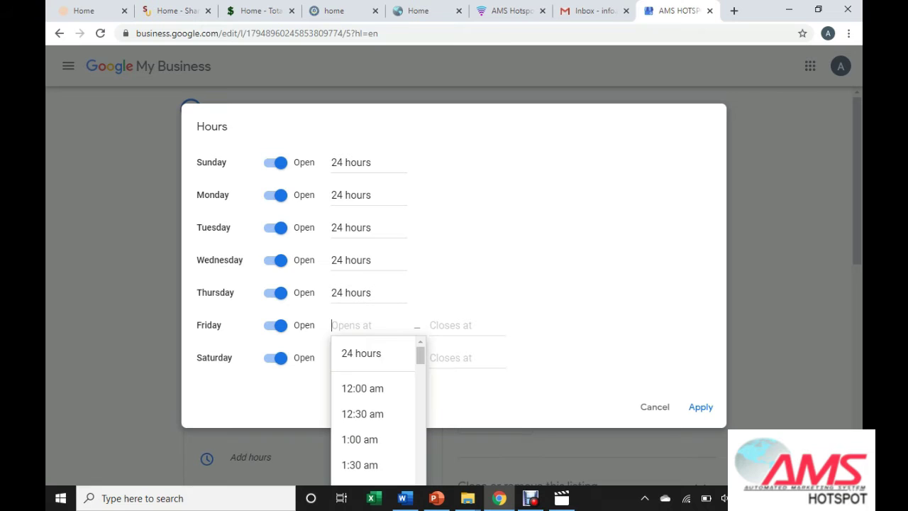
{"action": "key", "text": "Return"}
{"action": "left_click", "coordinate": [351, 358]}
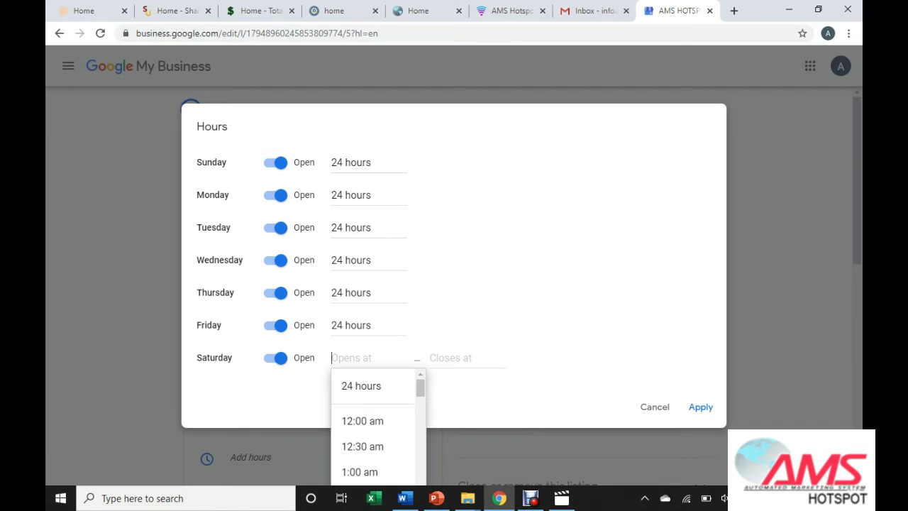
{"action": "key", "text": "Down"}
{"action": "key", "text": "Return"}
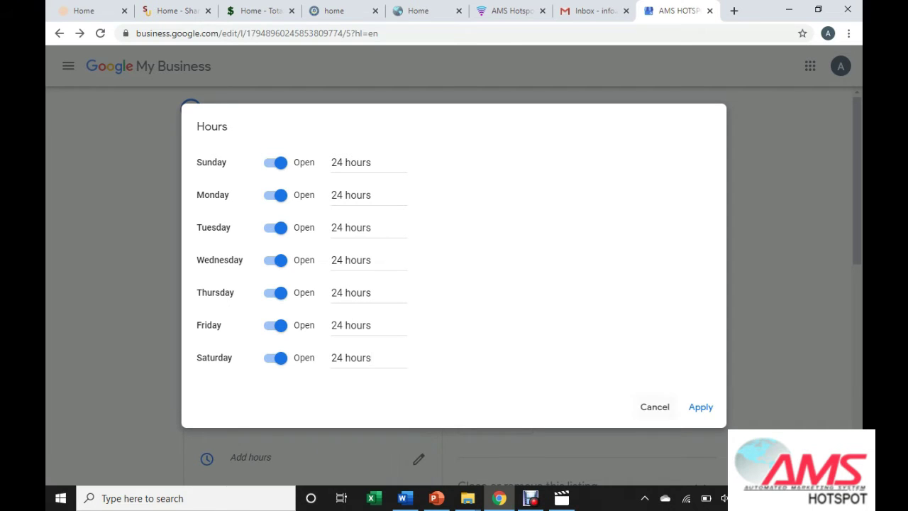
{"action": "left_click", "coordinate": [701, 407]}
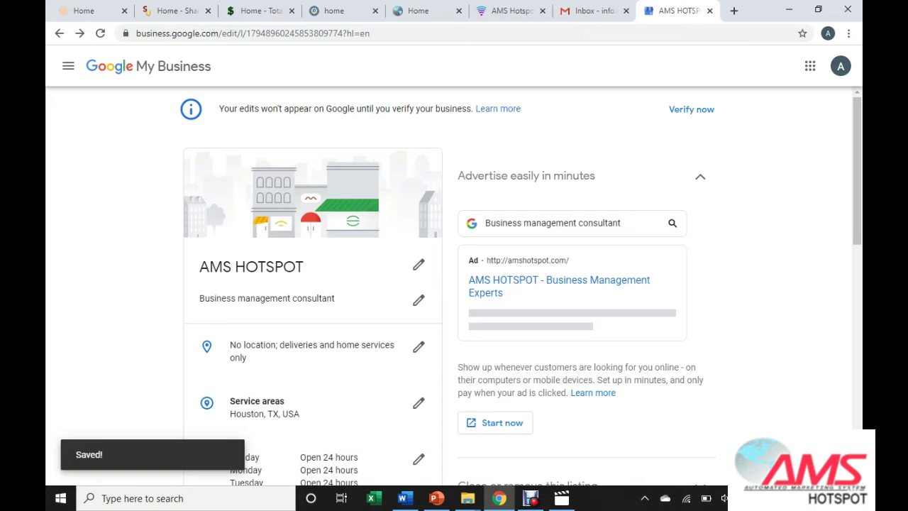
Open the listing's Photos page, briefly checking the Word setup-notes document before returning.
{"action": "scroll", "coordinate": [798, 319], "scroll_direction": "down", "scroll_amount": 3}
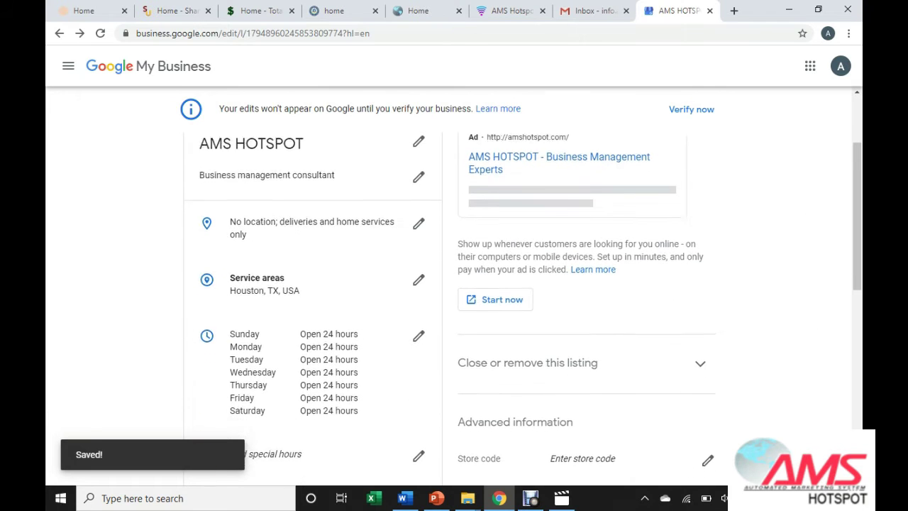
{"action": "scroll", "coordinate": [788, 313], "scroll_direction": "down", "scroll_amount": 3}
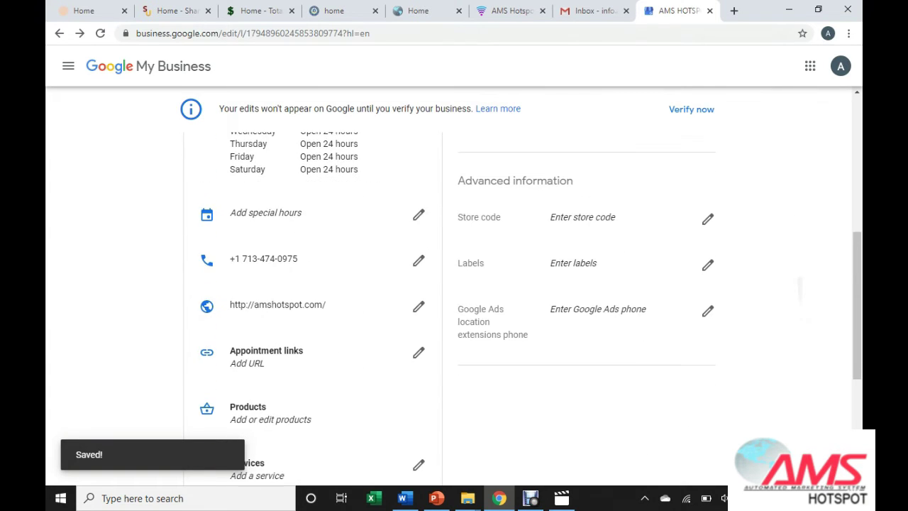
{"action": "scroll", "coordinate": [788, 312], "scroll_direction": "down", "scroll_amount": 1}
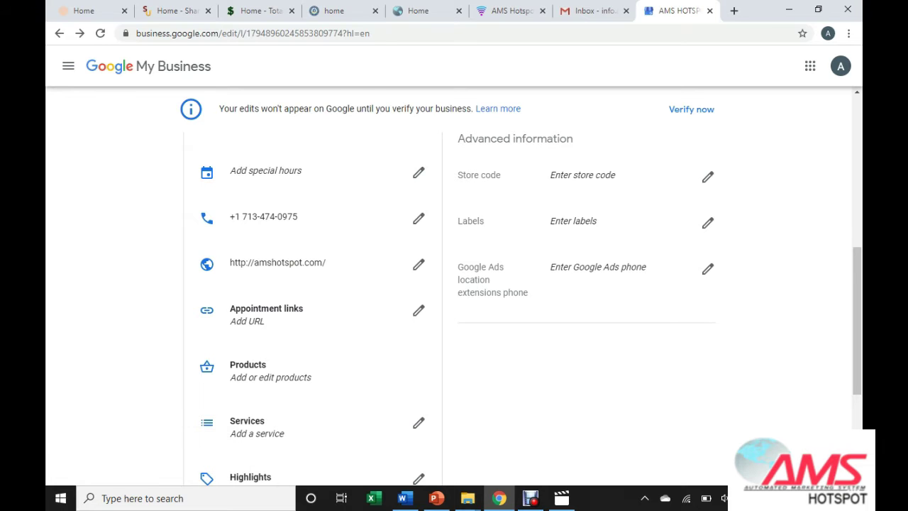
{"action": "scroll", "coordinate": [482, 310], "scroll_direction": "down", "scroll_amount": 2}
{"action": "scroll", "coordinate": [125, 302], "scroll_direction": "down", "scroll_amount": 2}
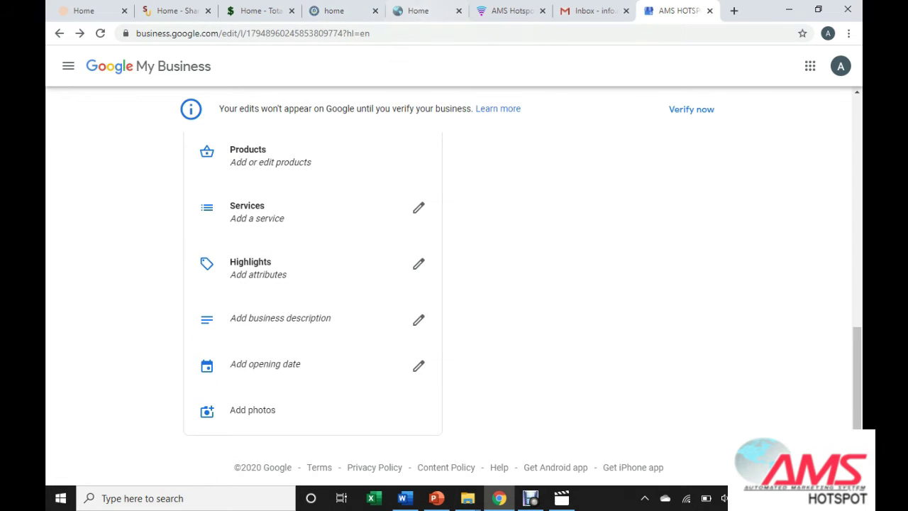
{"action": "left_click", "coordinate": [253, 410]}
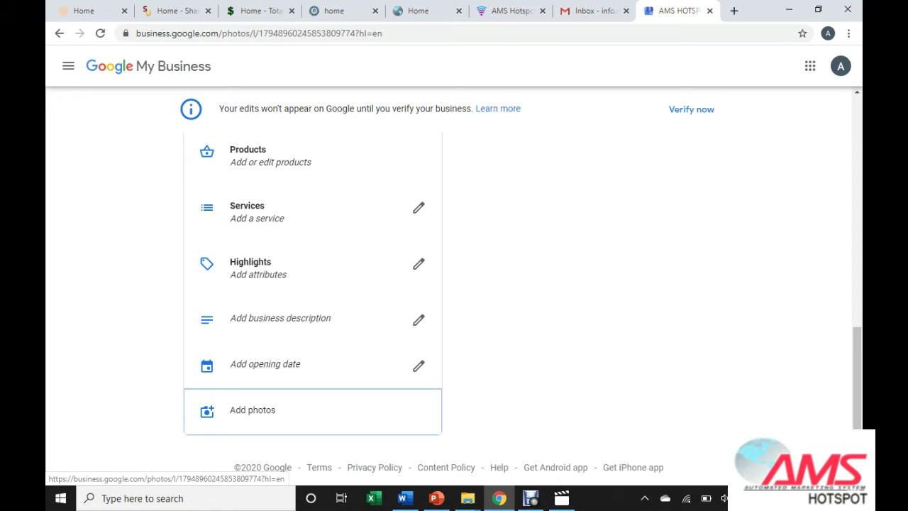
{"action": "left_click", "coordinate": [403, 498]}
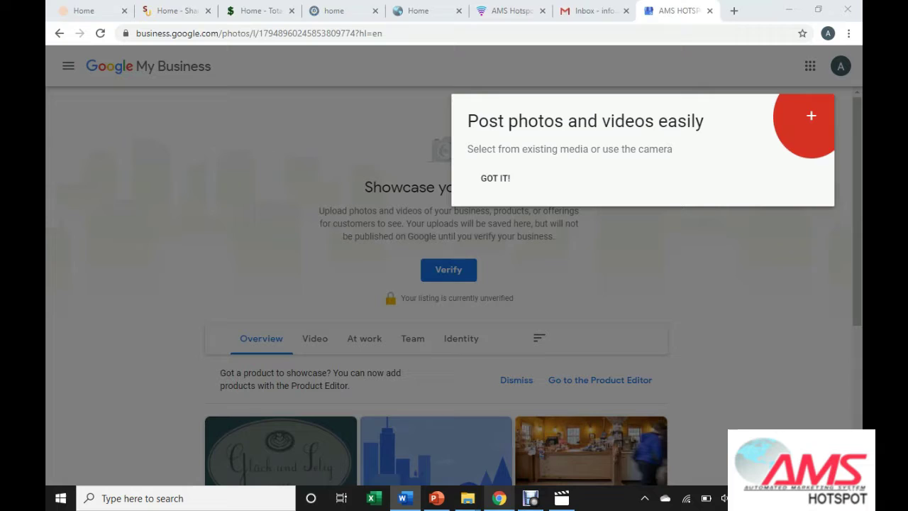
{"action": "left_click", "coordinate": [499, 498]}
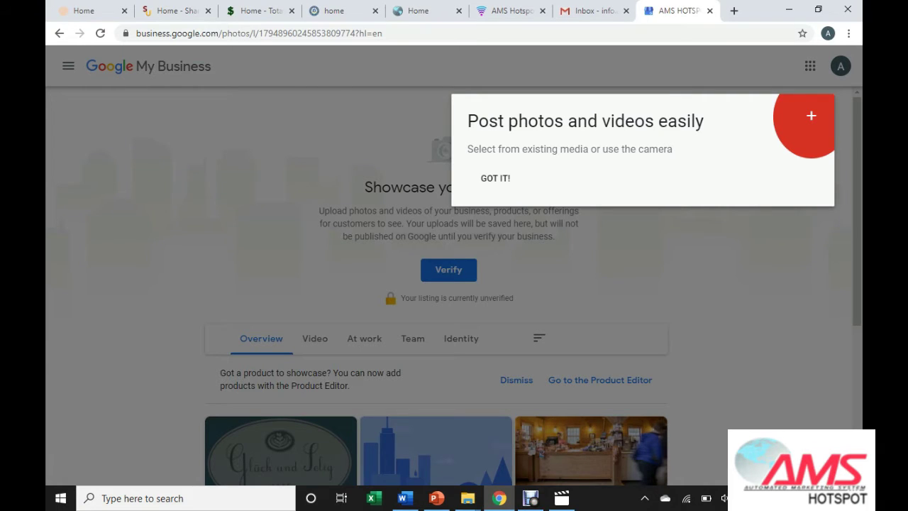
Dismiss the media-posting tip and open the Logo card's photo upload window.
{"action": "left_click", "coordinate": [496, 179]}
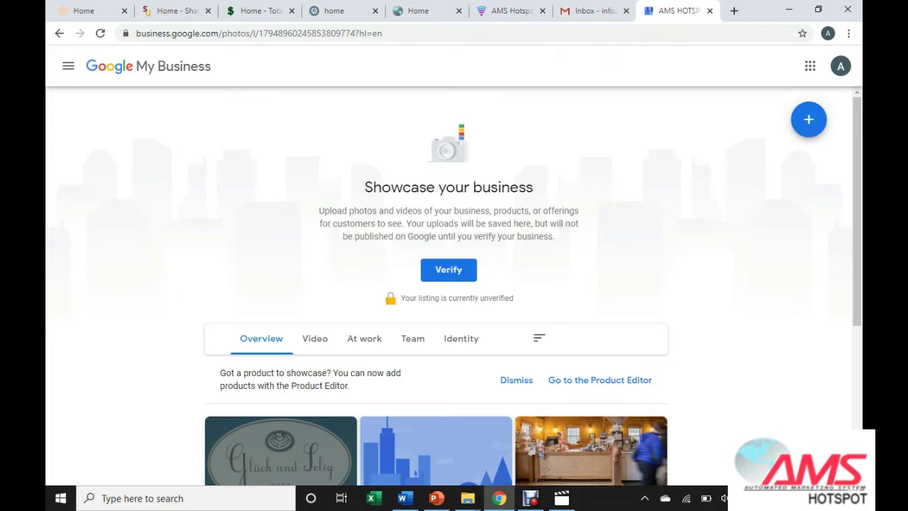
{"action": "scroll", "coordinate": [454, 284], "scroll_direction": "down", "scroll_amount": 3}
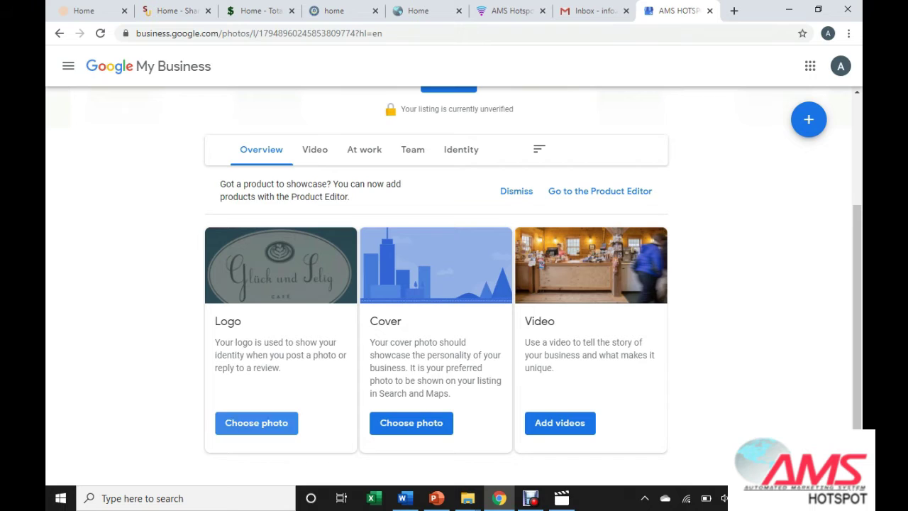
{"action": "left_click", "coordinate": [256, 423]}
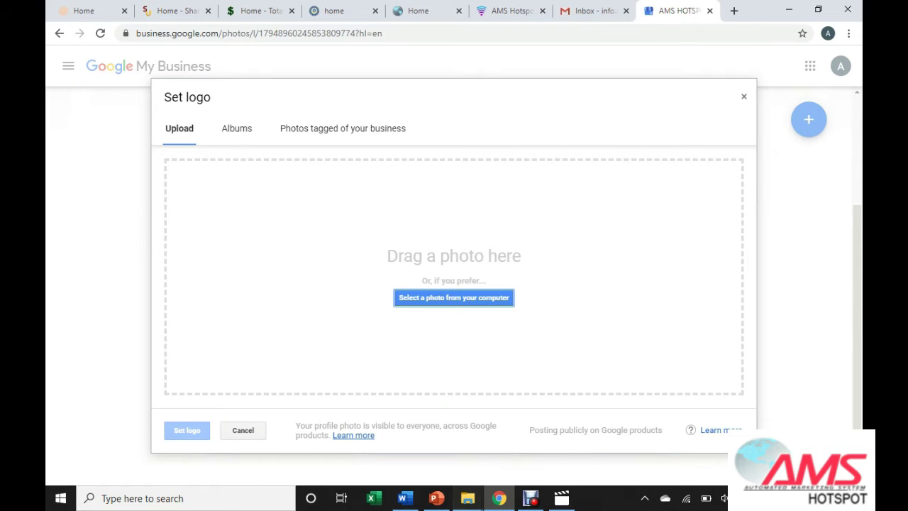
Drag the AMS HOTSPOT Connect With image from the AMS HOTSPOT folder into the logo upload area.
{"action": "mouse_move", "coordinate": [468, 498]}
{"action": "left_click", "coordinate": [468, 440]}
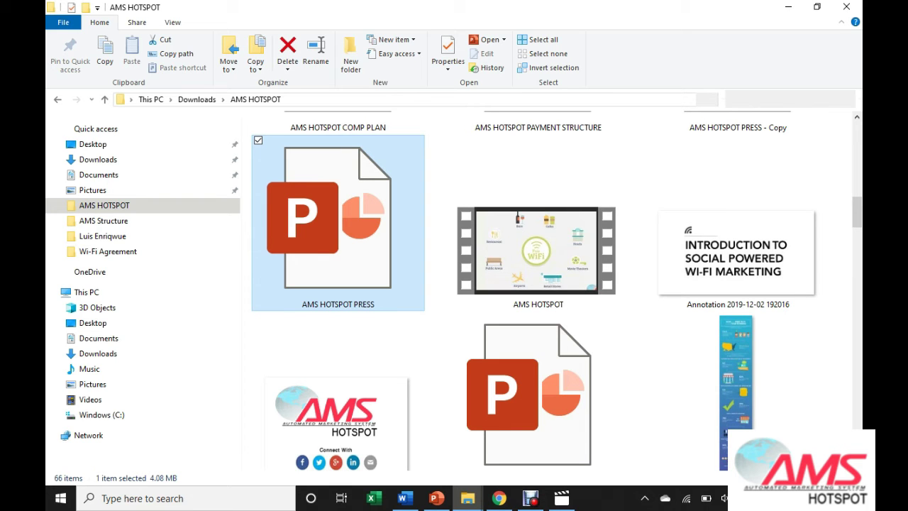
{"action": "scroll", "coordinate": [539, 291], "scroll_direction": "down", "scroll_amount": 3}
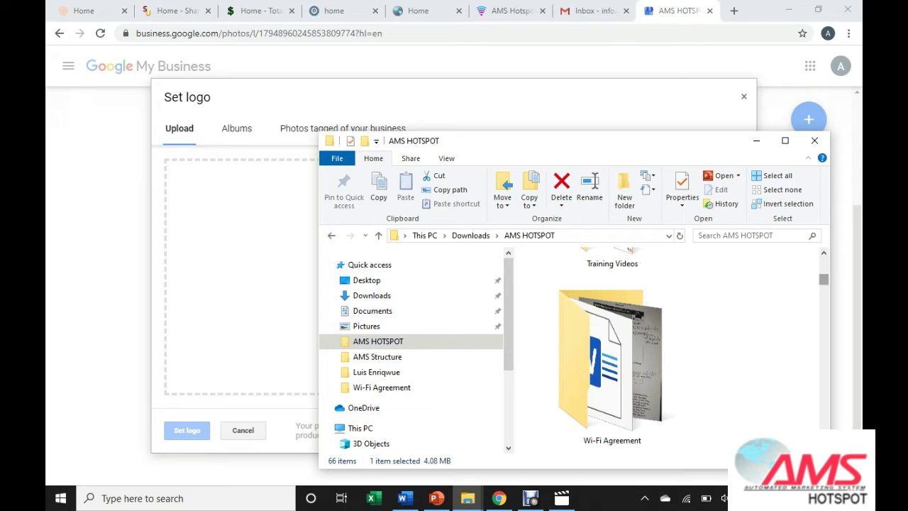
{"action": "mouse_move", "coordinate": [823, 280]}
{"action": "left_mouse_down"}
{"action": "mouse_move", "coordinate": [823, 263]}
{"action": "mouse_move", "coordinate": [823, 310]}
{"action": "left_mouse_up"}
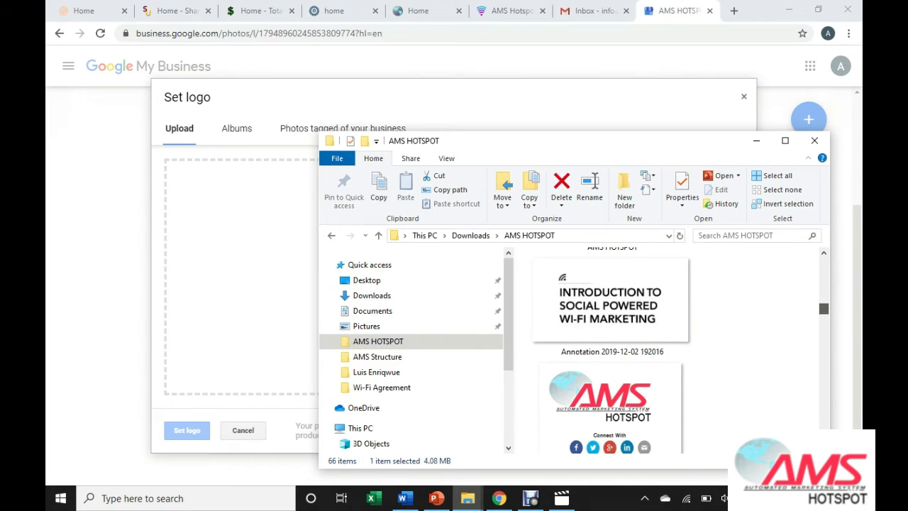
{"action": "left_click", "coordinate": [610, 408]}
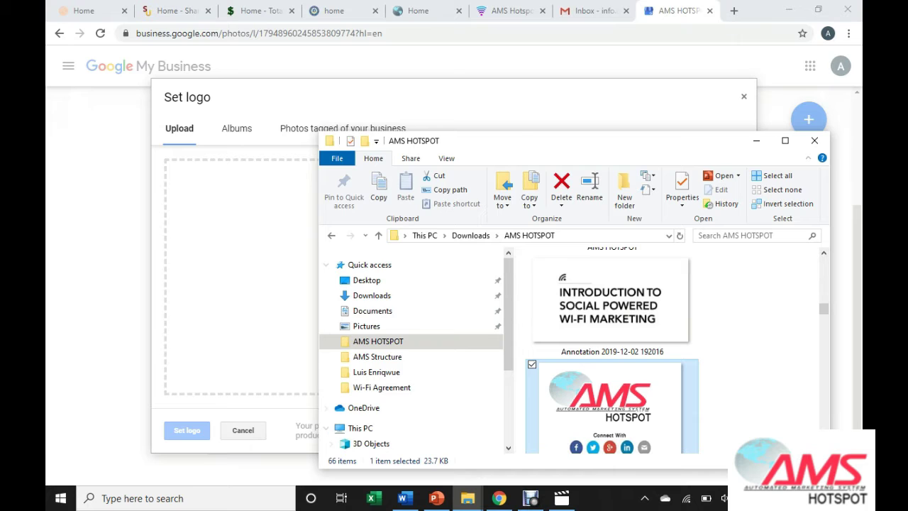
{"action": "left_click_drag", "start_coordinate": [611, 408], "coordinate": [245, 261]}
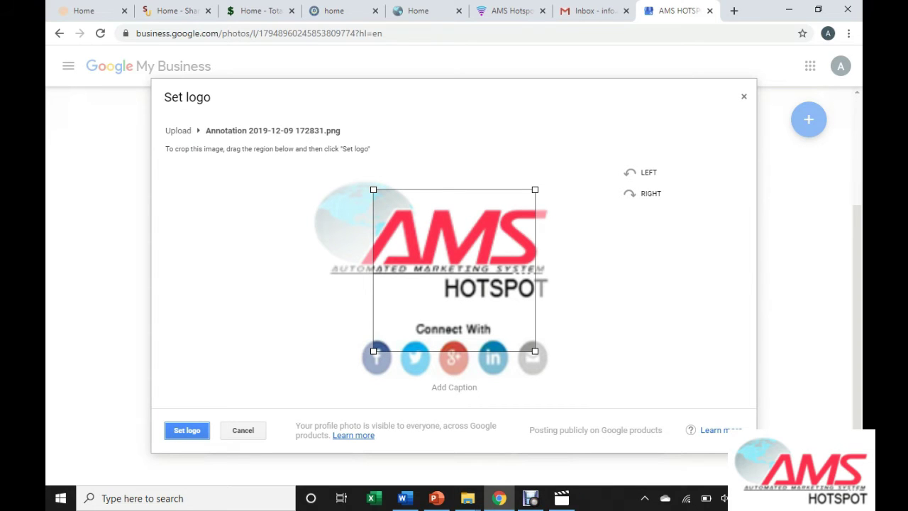
Enlarge the crop box to cover the whole image and set it as the logo.
{"action": "left_click_drag", "start_coordinate": [535, 351], "coordinate": [562, 378]}
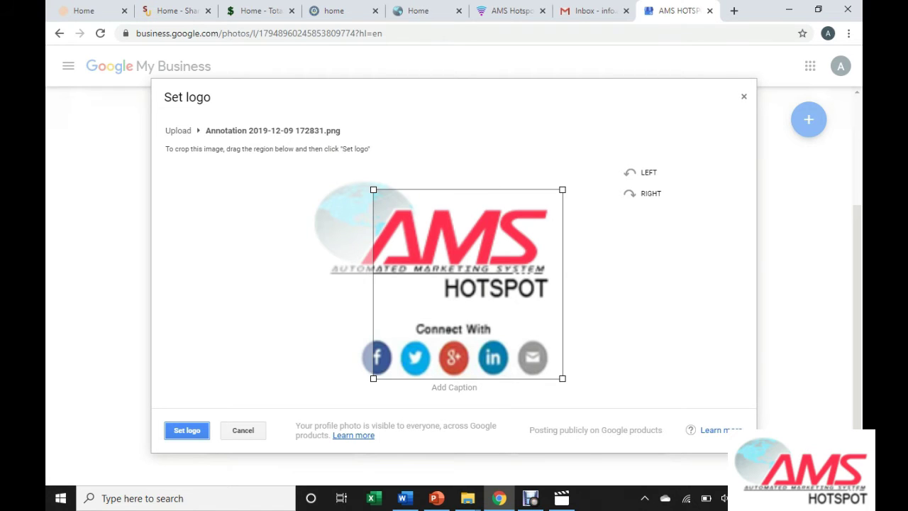
{"action": "left_click_drag", "start_coordinate": [373, 189], "coordinate": [346, 162]}
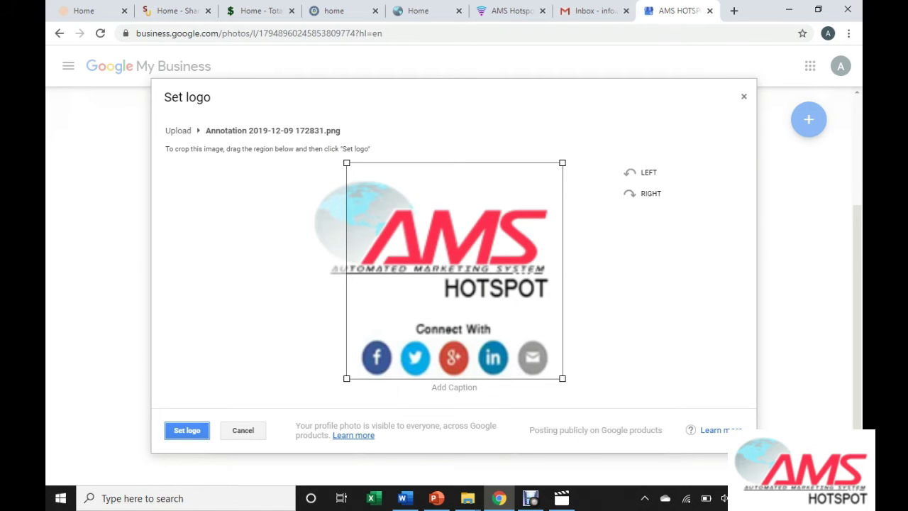
{"action": "mouse_move", "coordinate": [454, 270]}
{"action": "left_mouse_down"}
{"action": "mouse_move", "coordinate": [428, 270]}
{"action": "mouse_move", "coordinate": [440, 271]}
{"action": "left_mouse_up"}
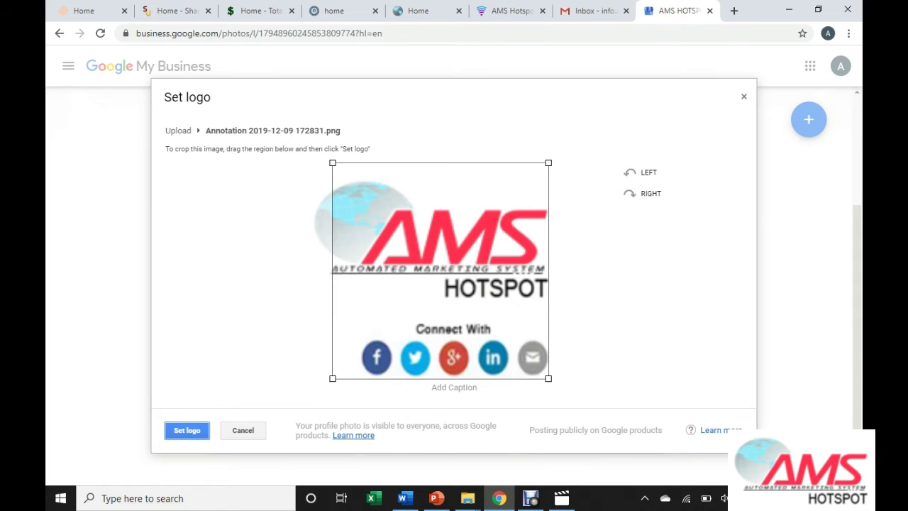
{"action": "left_click", "coordinate": [186, 430]}
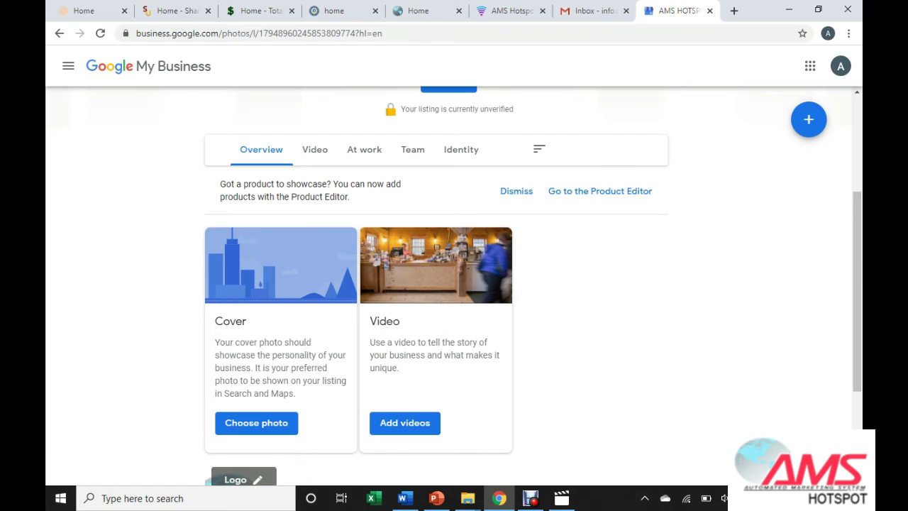
Start choosing a cover photo and bring up the AMS HOTSPOT marketing folder.
{"action": "scroll", "coordinate": [454, 283], "scroll_direction": "down", "scroll_amount": 2}
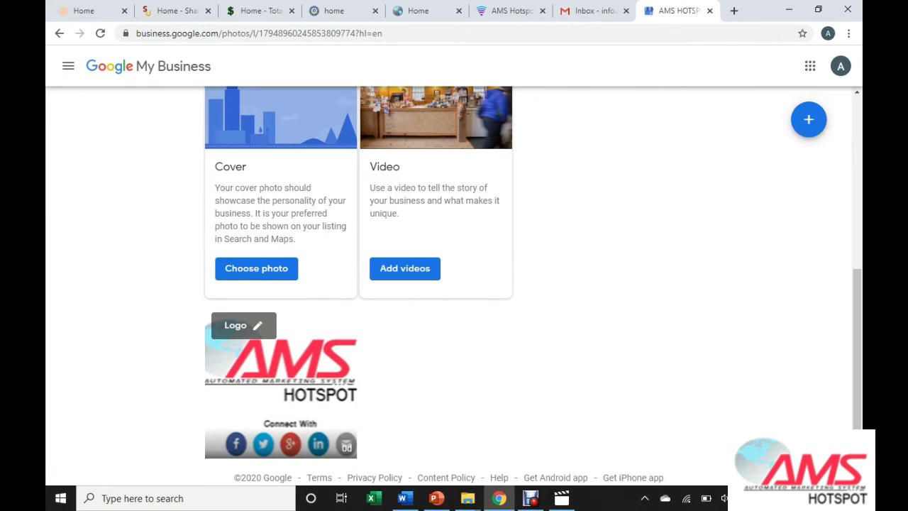
{"action": "left_click", "coordinate": [256, 268]}
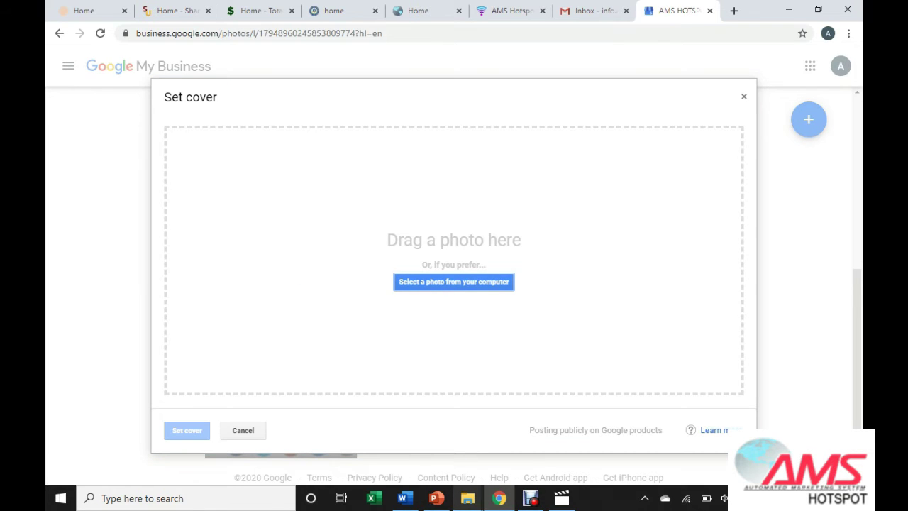
{"action": "left_click", "coordinate": [467, 498]}
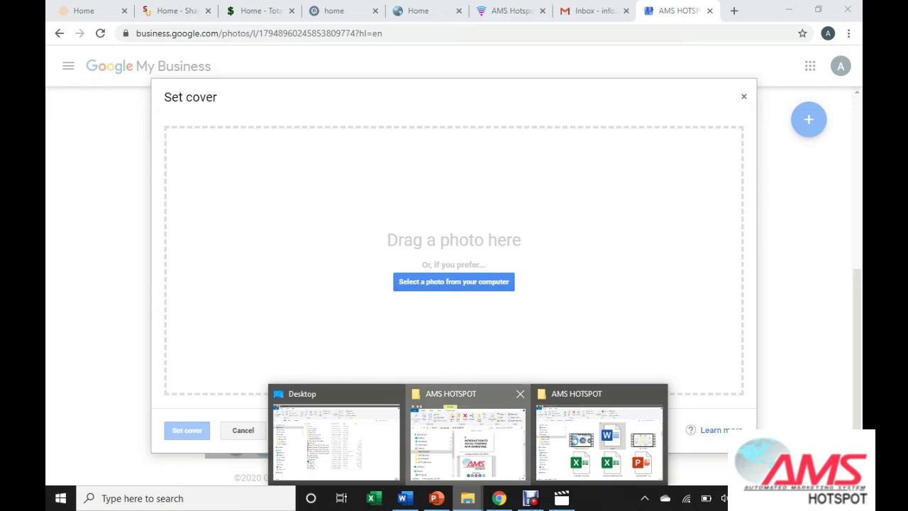
{"action": "left_click", "coordinate": [468, 440]}
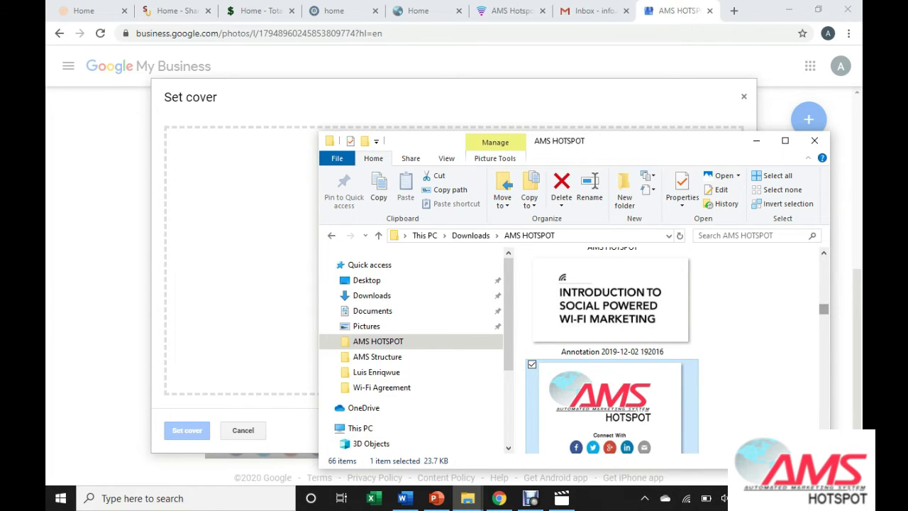
Drag the Tabletop Tent-MyWiFi-19 'FREE WIFI' burger poster in as the cover photo.
{"action": "scroll", "coordinate": [612, 349], "scroll_direction": "down", "scroll_amount": 10}
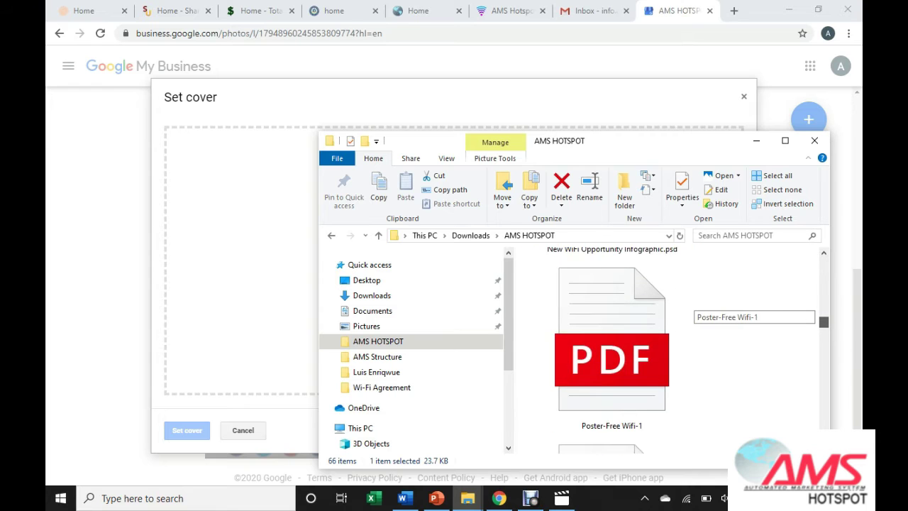
{"action": "scroll", "coordinate": [612, 350], "scroll_direction": "down", "scroll_amount": 6}
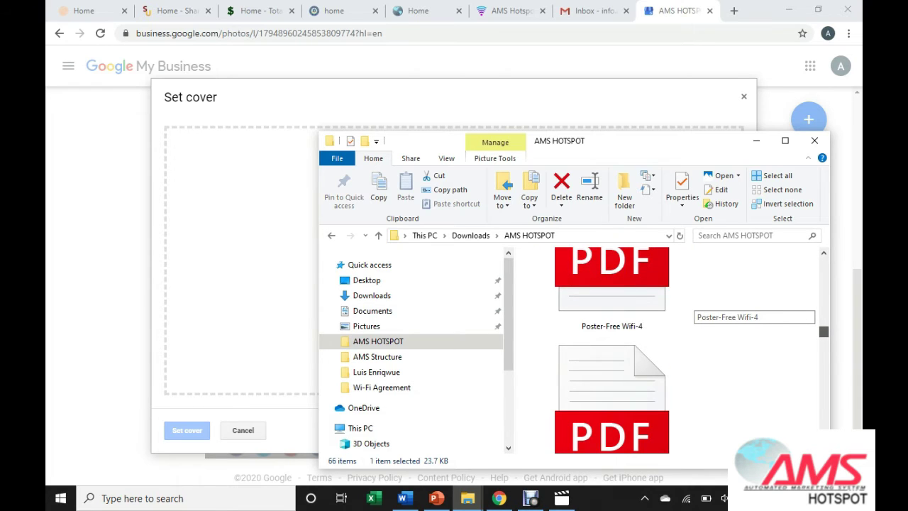
{"action": "scroll", "coordinate": [612, 350], "scroll_direction": "down", "scroll_amount": 6}
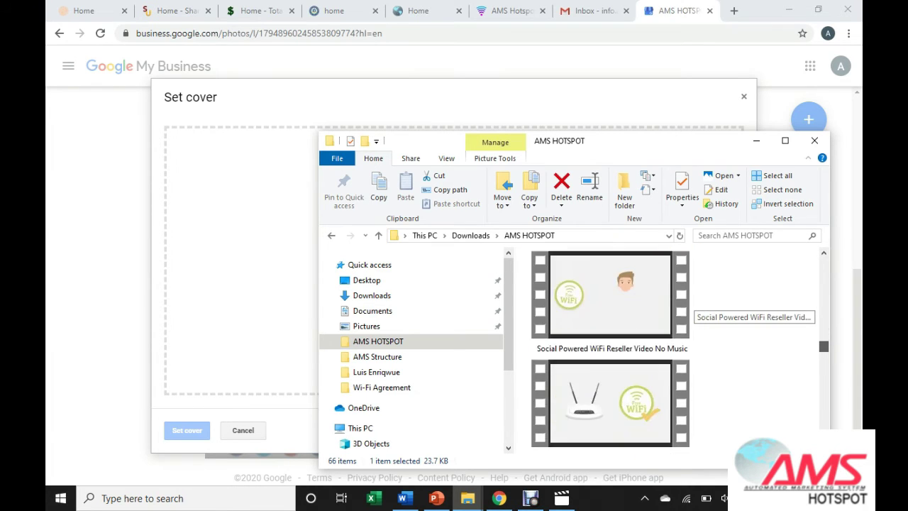
{"action": "scroll", "coordinate": [613, 350], "scroll_direction": "down", "scroll_amount": 6}
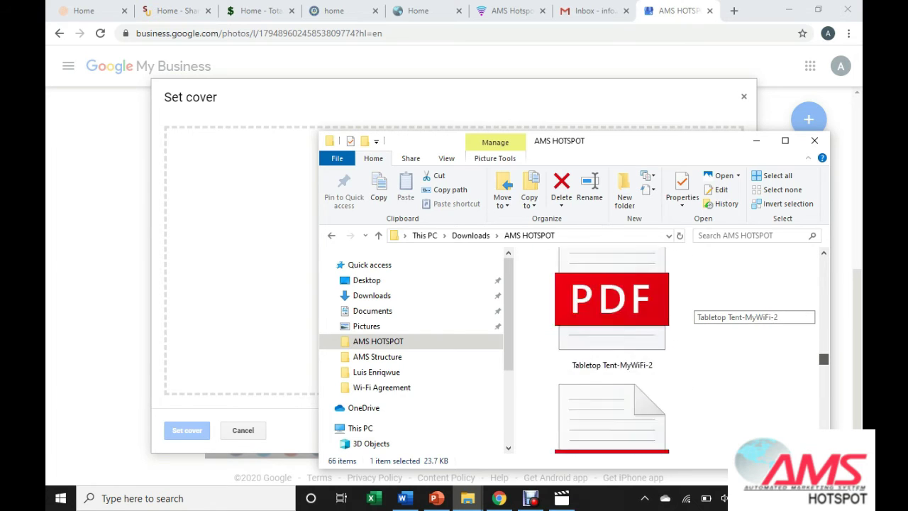
{"action": "scroll", "coordinate": [612, 350], "scroll_direction": "down", "scroll_amount": 3}
{"action": "scroll", "coordinate": [613, 350], "scroll_direction": "up", "scroll_amount": 2}
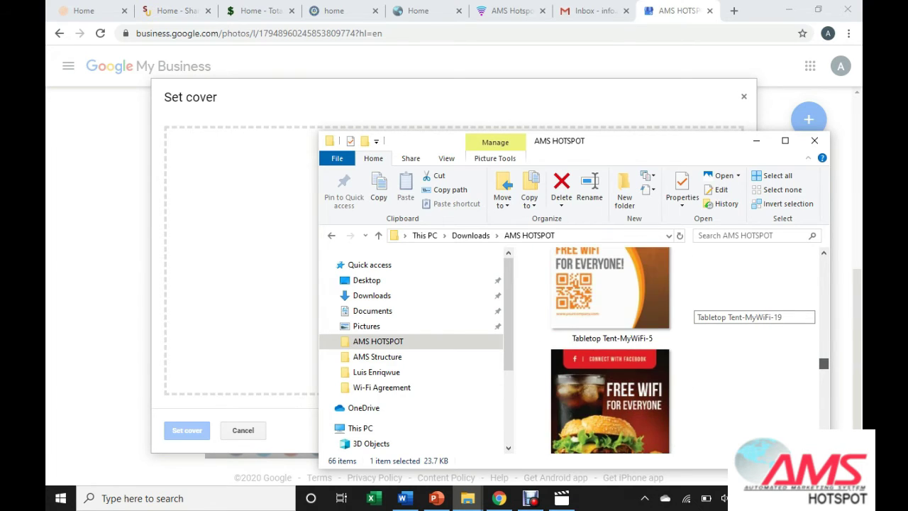
{"action": "scroll", "coordinate": [612, 350], "scroll_direction": "up", "scroll_amount": 2}
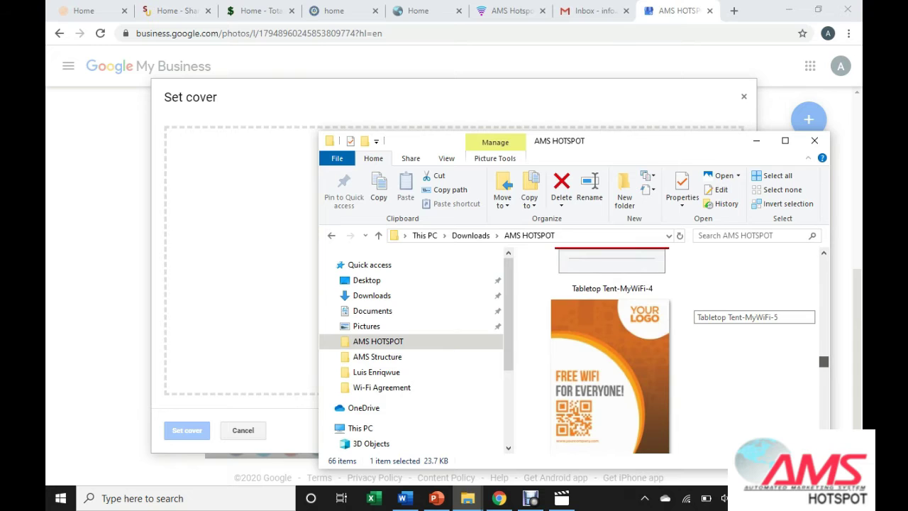
{"action": "scroll", "coordinate": [612, 350], "scroll_direction": "down", "scroll_amount": 3}
{"action": "scroll", "coordinate": [612, 350], "scroll_direction": "up", "scroll_amount": 1}
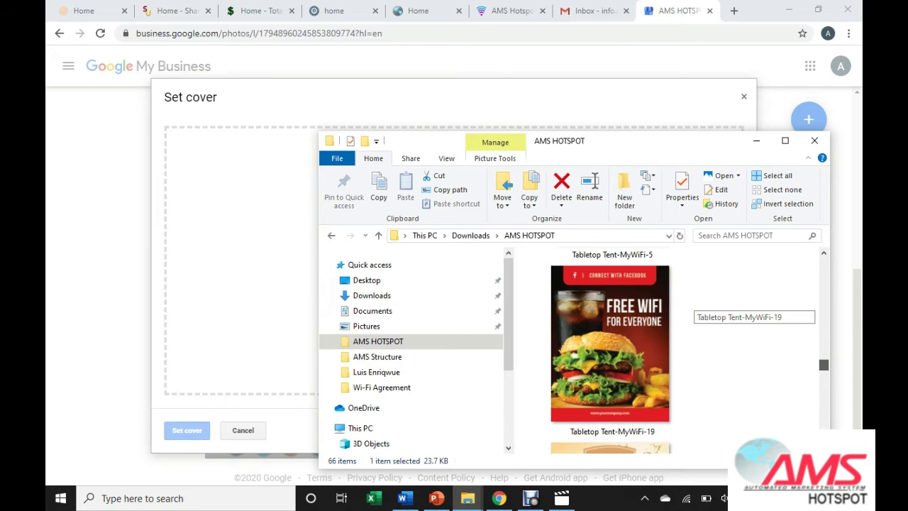
{"action": "left_click", "coordinate": [610, 348]}
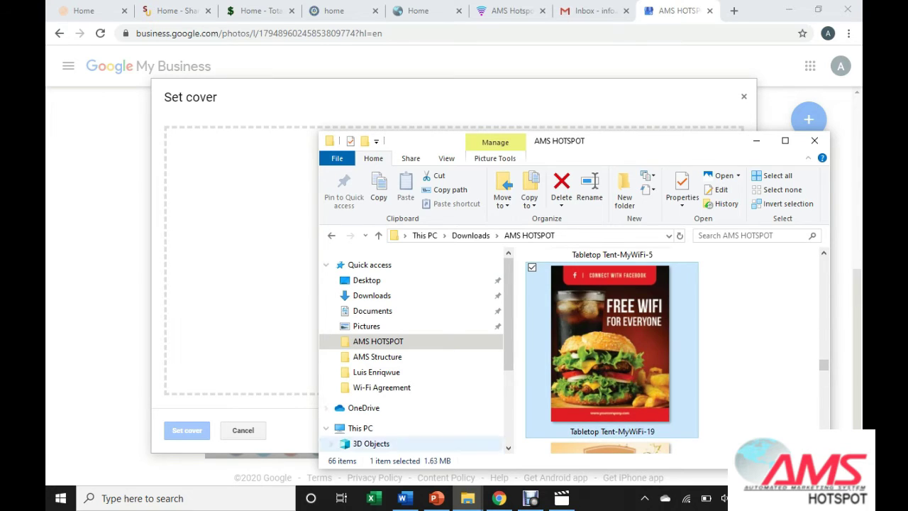
{"action": "left_click_drag", "start_coordinate": [611, 348], "coordinate": [259, 282]}
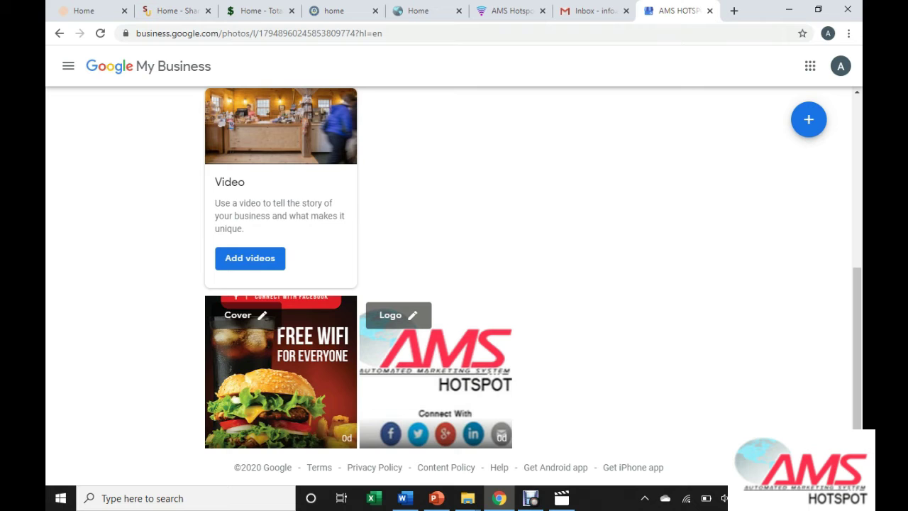
{"action": "scroll", "coordinate": [532, 283], "scroll_direction": "up", "scroll_amount": 2}
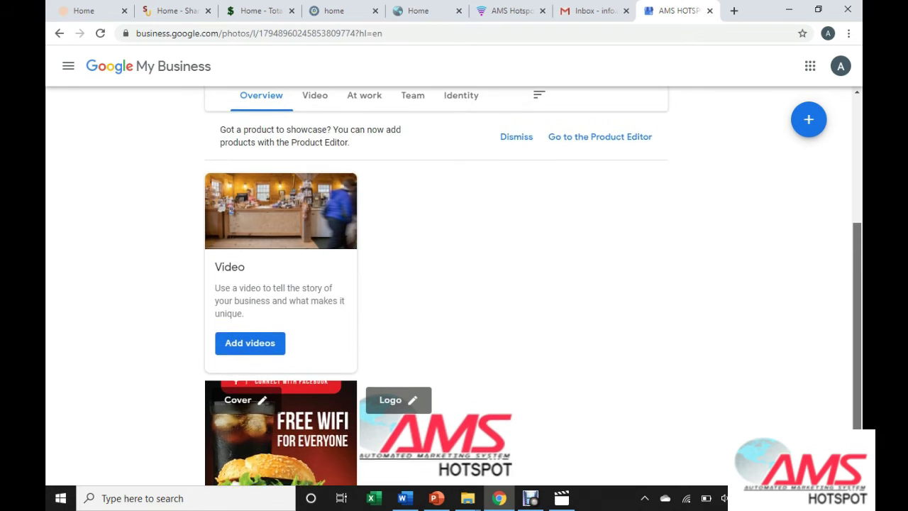
{"action": "scroll", "coordinate": [532, 284], "scroll_direction": "up", "scroll_amount": 3}
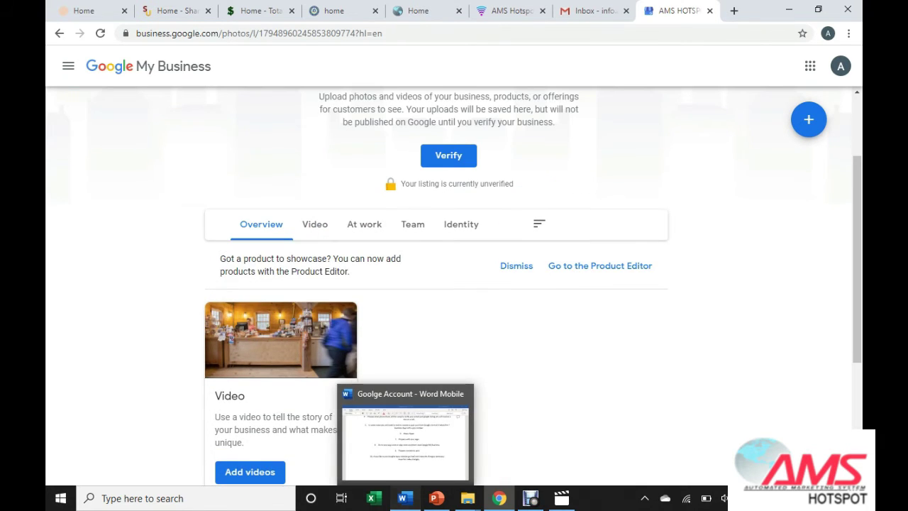
{"action": "left_click", "coordinate": [403, 498]}
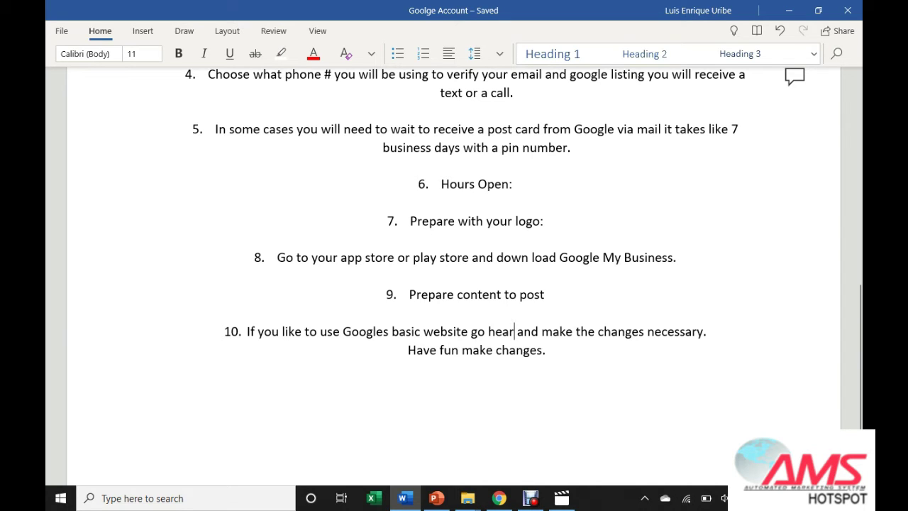
{"action": "left_click_drag", "start_coordinate": [682, 258], "coordinate": [312, 258]}
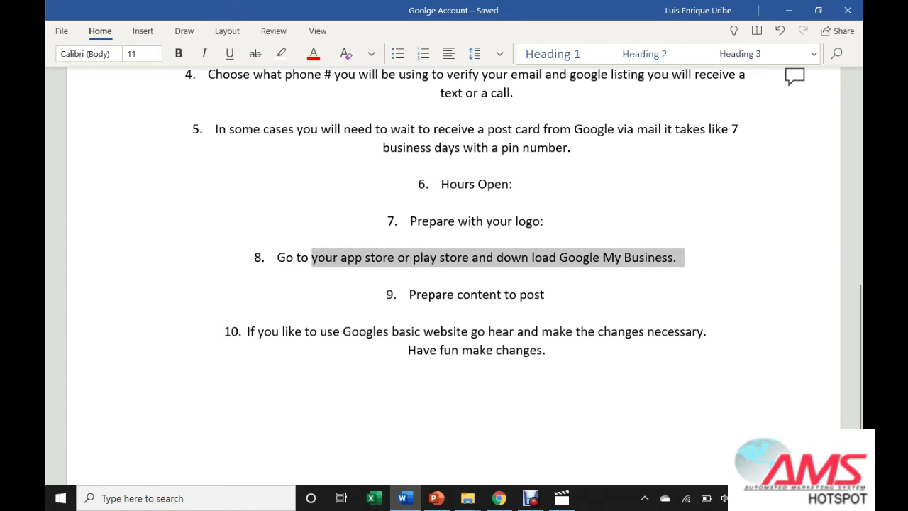
{"action": "left_click", "coordinate": [559, 258]}
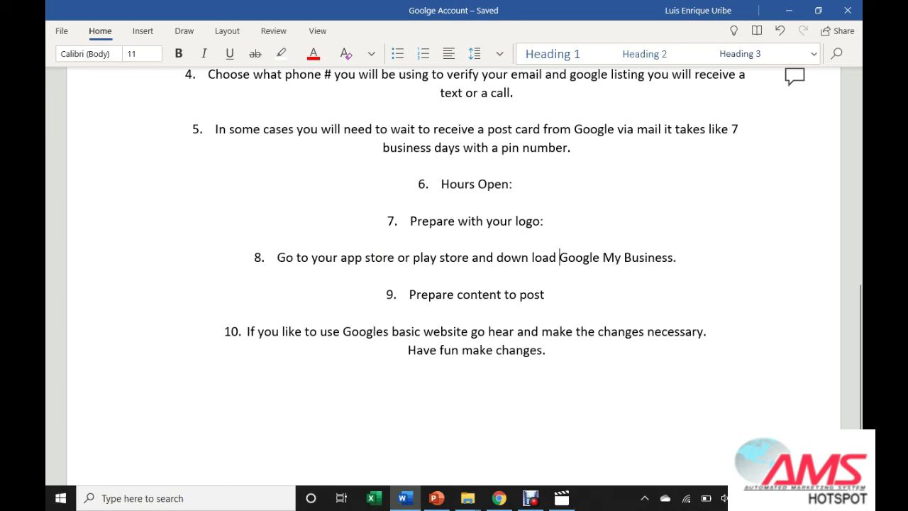
{"action": "left_click_drag", "start_coordinate": [559, 258], "coordinate": [673, 258]}
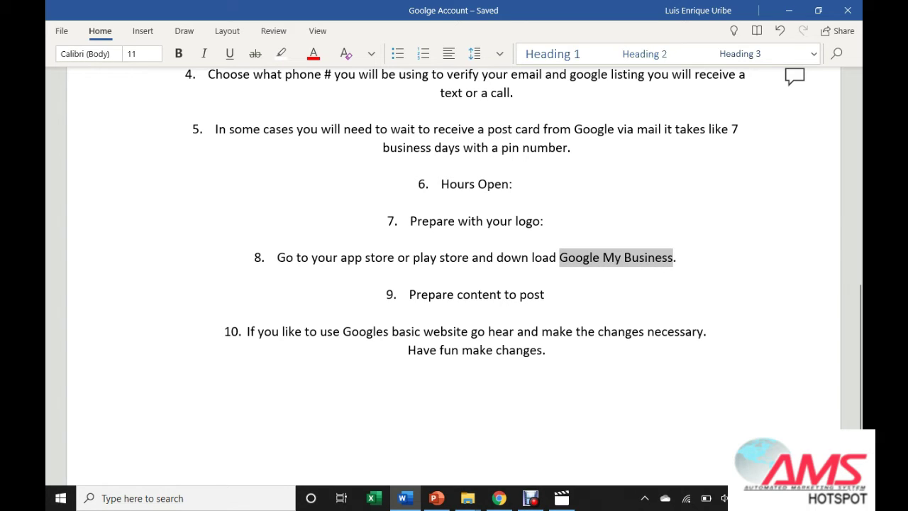
{"action": "left_click", "coordinate": [547, 294]}
{"action": "left_click_drag", "start_coordinate": [547, 294], "coordinate": [409, 294]}
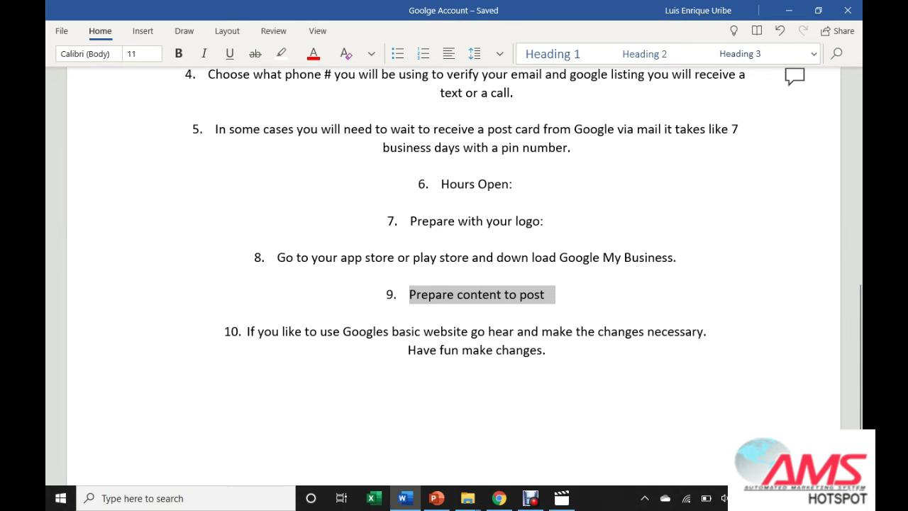
{"action": "left_click", "coordinate": [343, 331]}
{"action": "left_click_drag", "start_coordinate": [343, 331], "coordinate": [470, 331]}
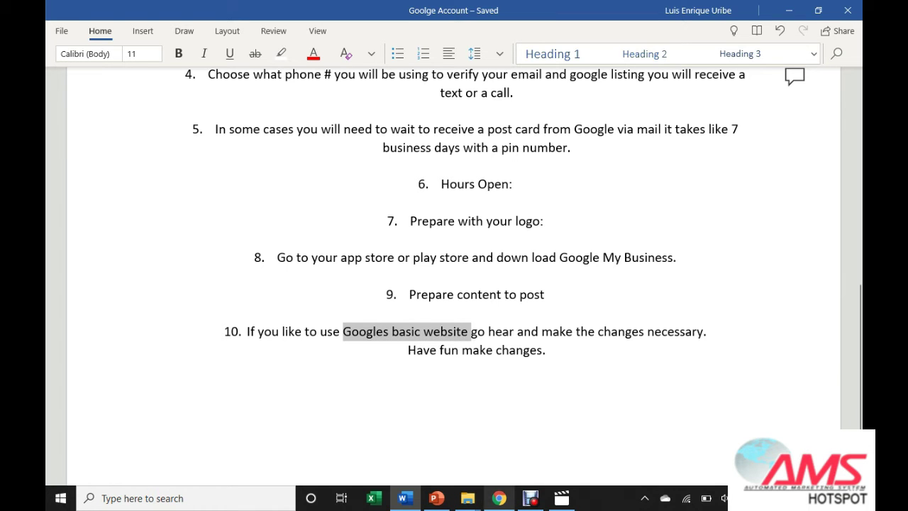
{"action": "left_click", "coordinate": [500, 499]}
{"action": "mouse_move", "coordinate": [468, 498]}
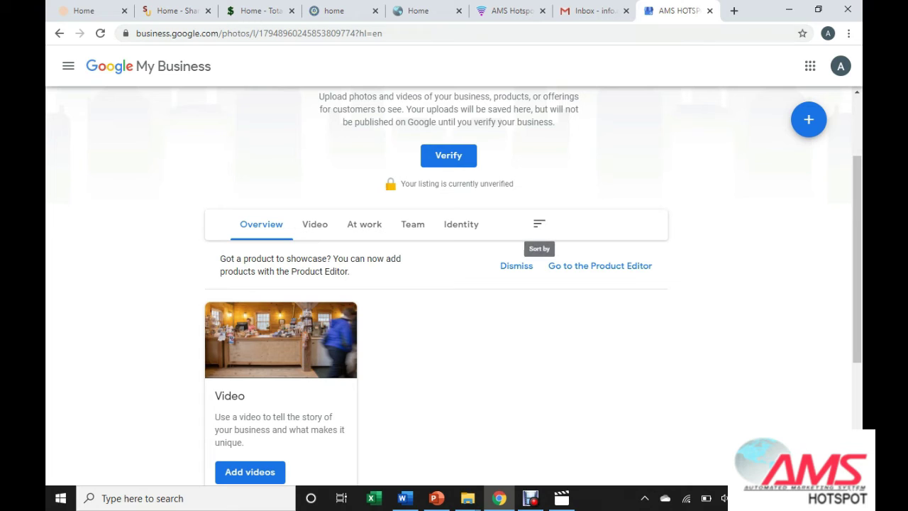
Choose Website from the main navigation menu to generate ams-hotspot.business.site.
{"action": "scroll", "coordinate": [539, 227], "scroll_direction": "up", "scroll_amount": 2}
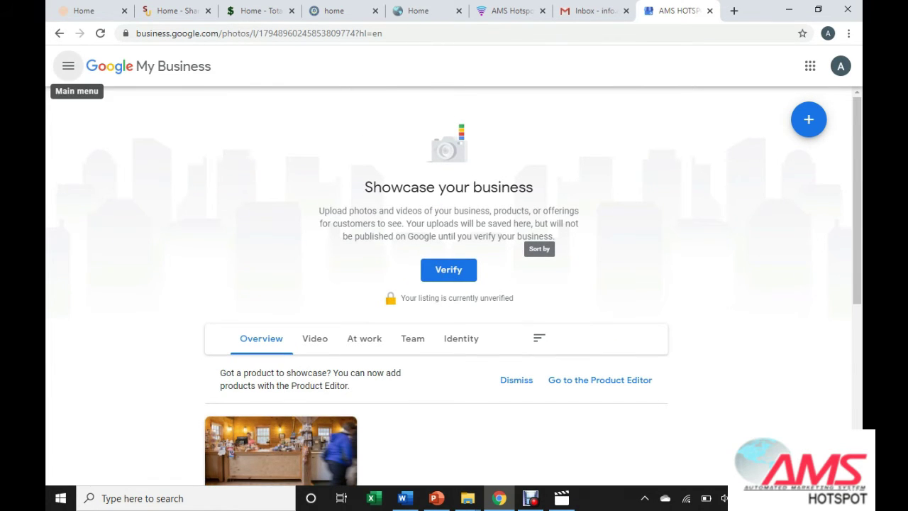
{"action": "left_click", "coordinate": [68, 66]}
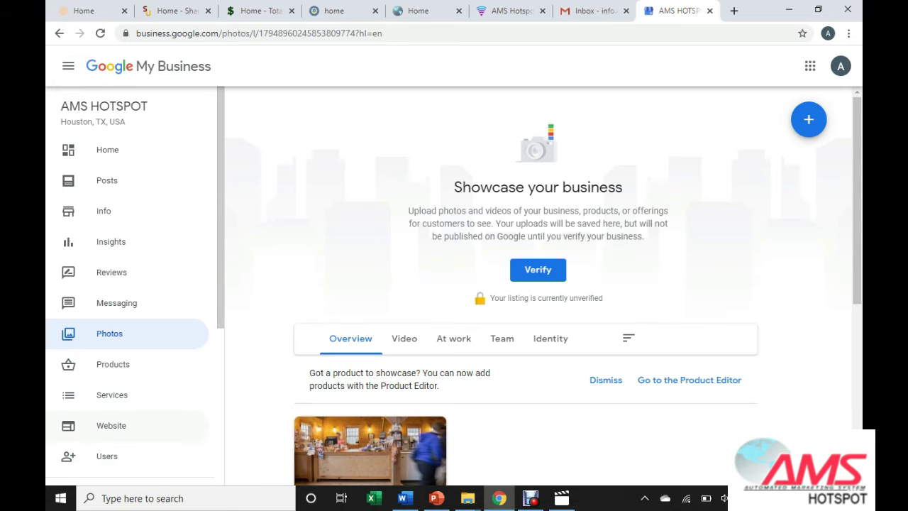
{"action": "left_click", "coordinate": [111, 425]}
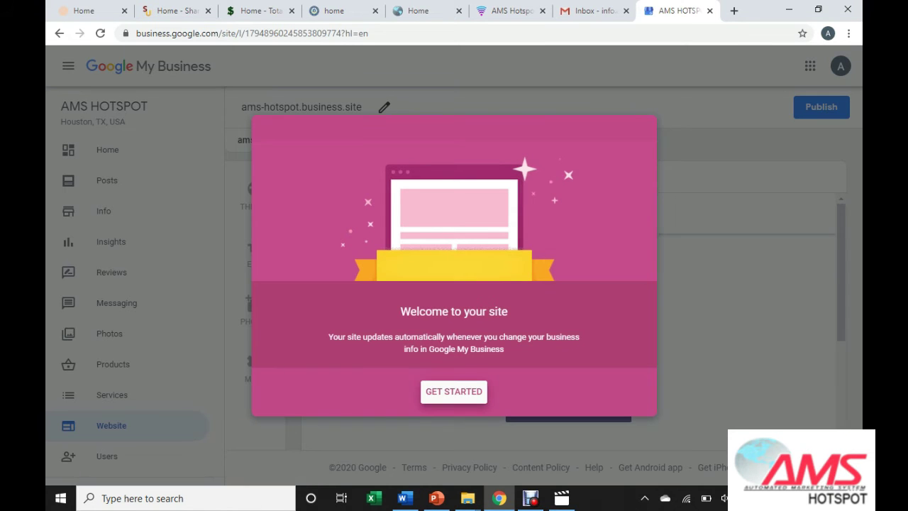
Dismiss the welcome dialog and scroll through the unpublished ams-hotspot.business.site preview.
{"action": "key", "text": "Return"}
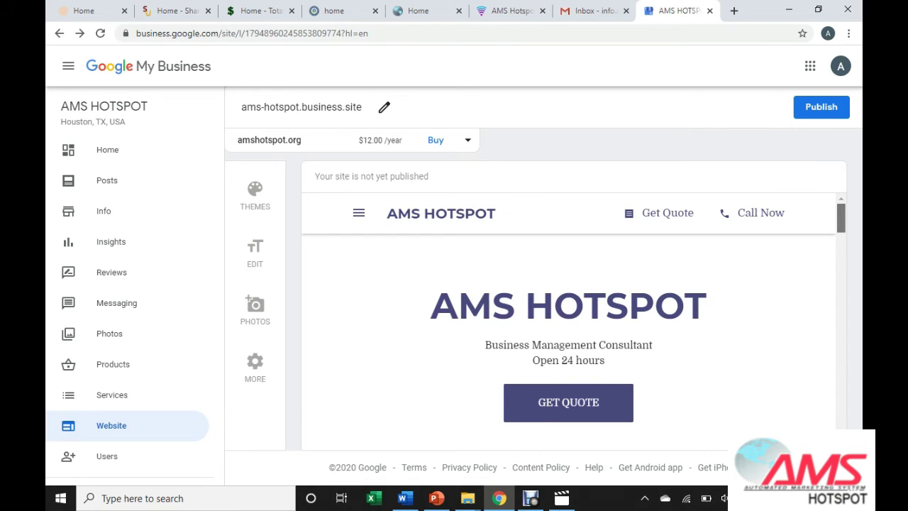
{"action": "scroll", "coordinate": [568, 313], "scroll_direction": "down", "scroll_amount": 3}
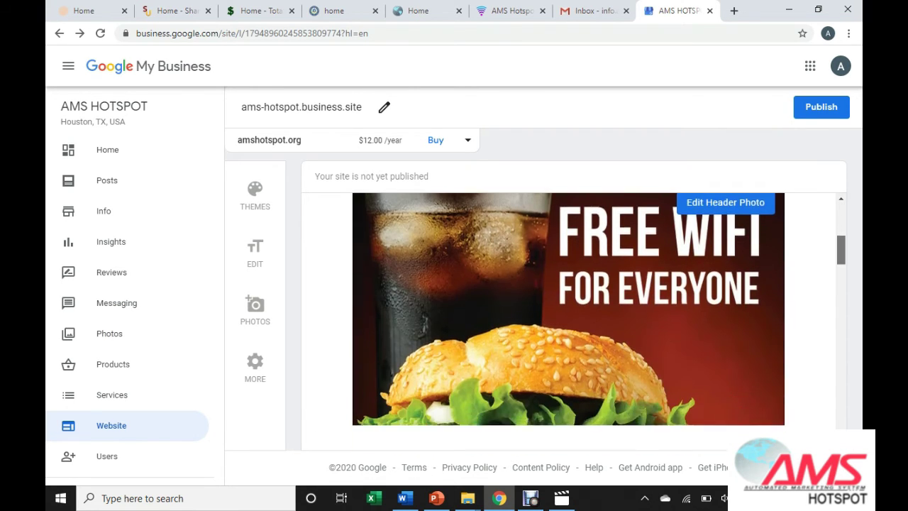
{"action": "scroll", "coordinate": [568, 308], "scroll_direction": "down", "scroll_amount": 5}
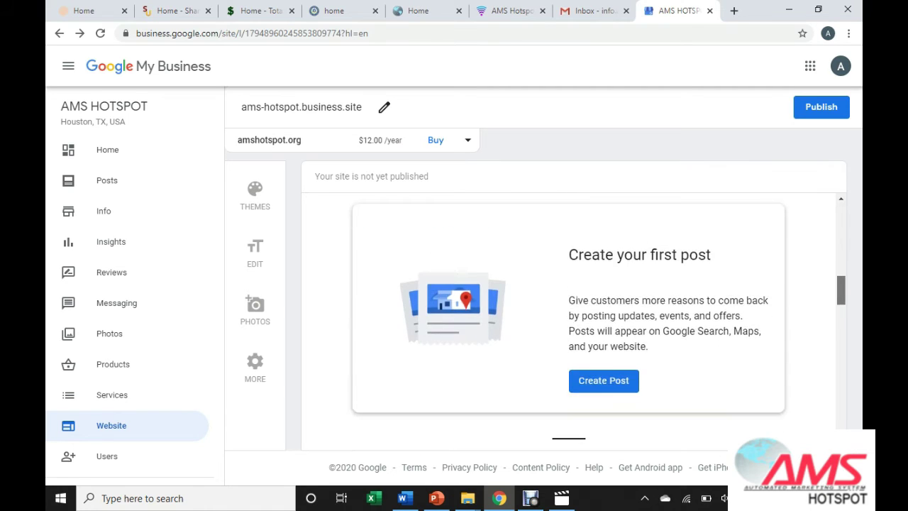
{"action": "scroll", "coordinate": [568, 313], "scroll_direction": "down", "scroll_amount": 5}
{"action": "scroll", "coordinate": [568, 313], "scroll_direction": "down", "scroll_amount": 3}
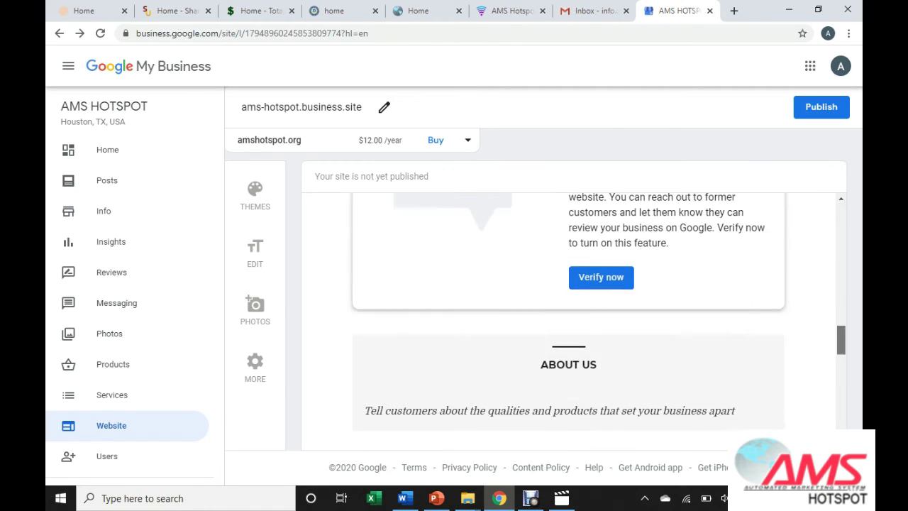
{"action": "scroll", "coordinate": [568, 313], "scroll_direction": "down", "scroll_amount": 1}
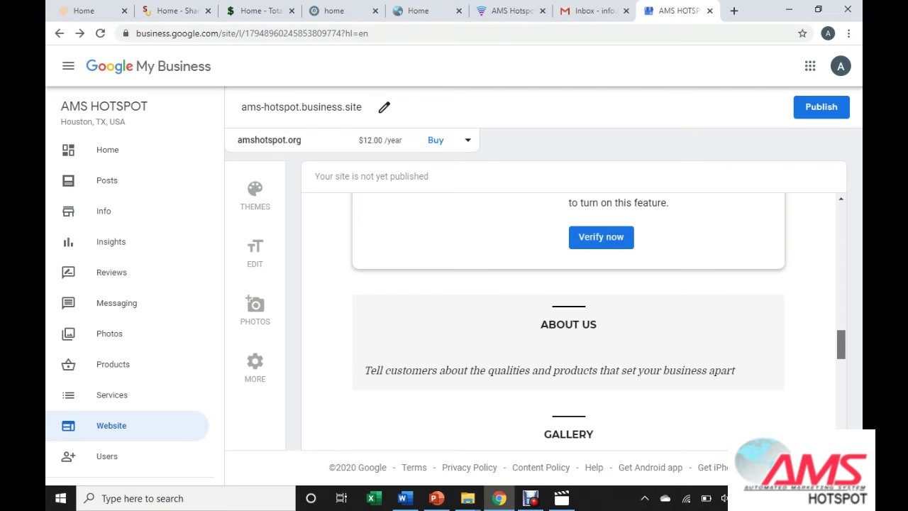
{"action": "scroll", "coordinate": [568, 312], "scroll_direction": "down", "scroll_amount": 12}
{"action": "scroll", "coordinate": [569, 313], "scroll_direction": "up", "scroll_amount": 20}
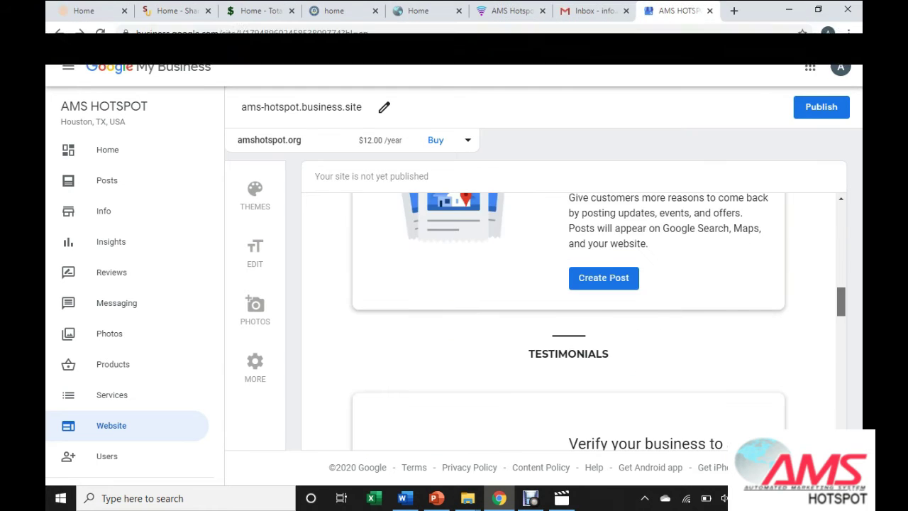